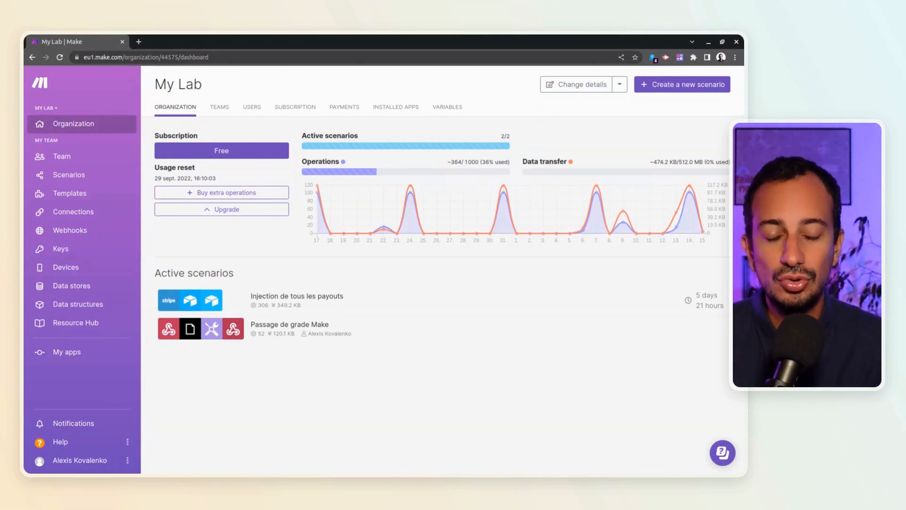
Start a new scenario from the list of scenarios and open the app list for its first module.
left_click(72, 176)
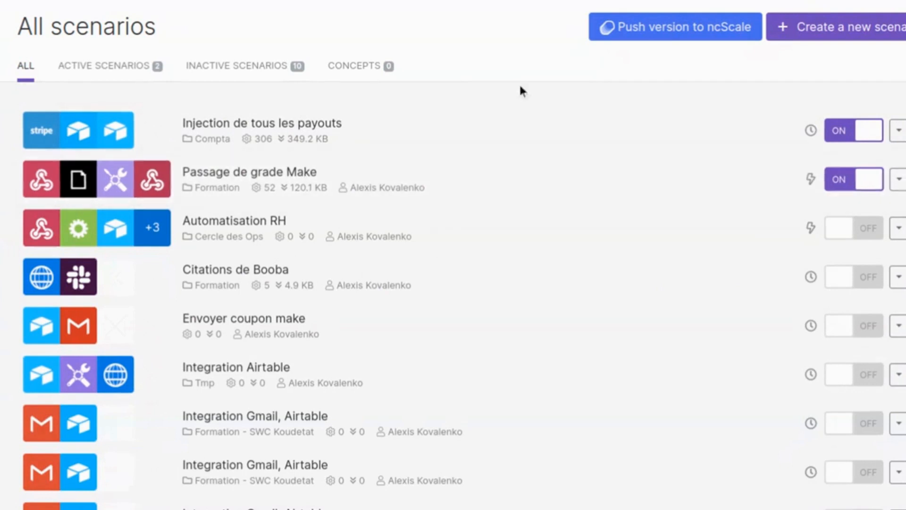
left_click(845, 37)
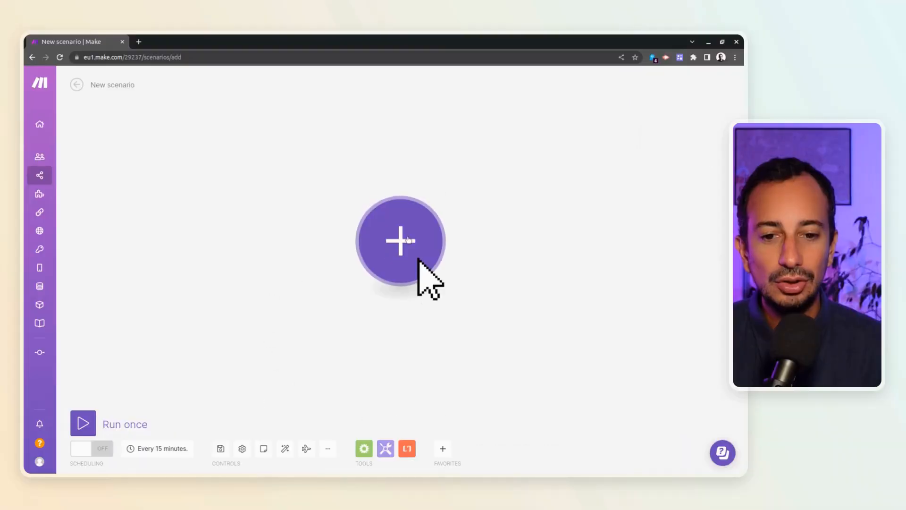
left_click(722, 31)
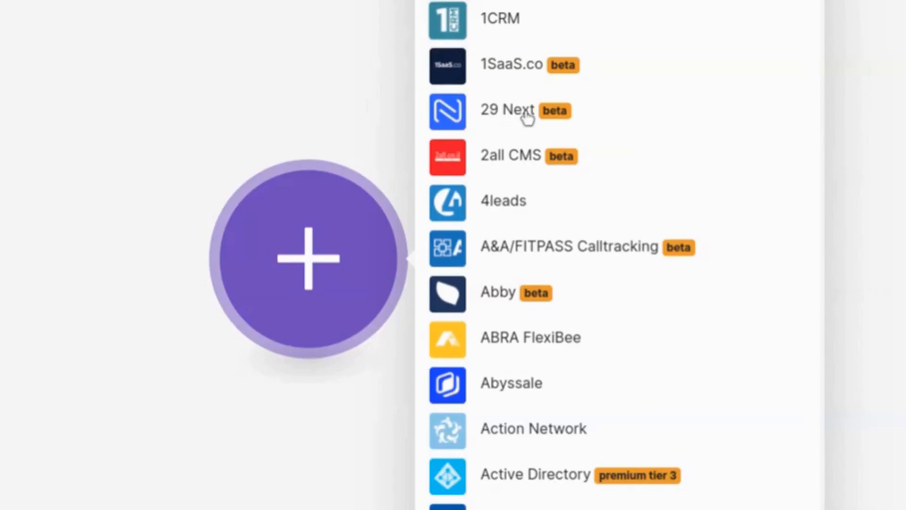
Browse the apps available for the new scenario's first module, then close the app list.
scroll(513, 204, "down", 4)
scroll(547, 181, "down", 11)
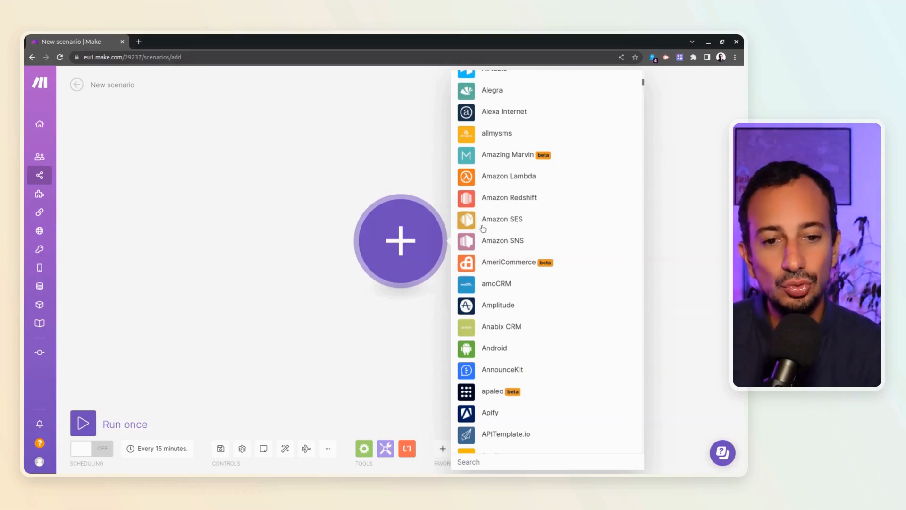
scroll(514, 225, "down", 1)
scroll(514, 226, "down", 7)
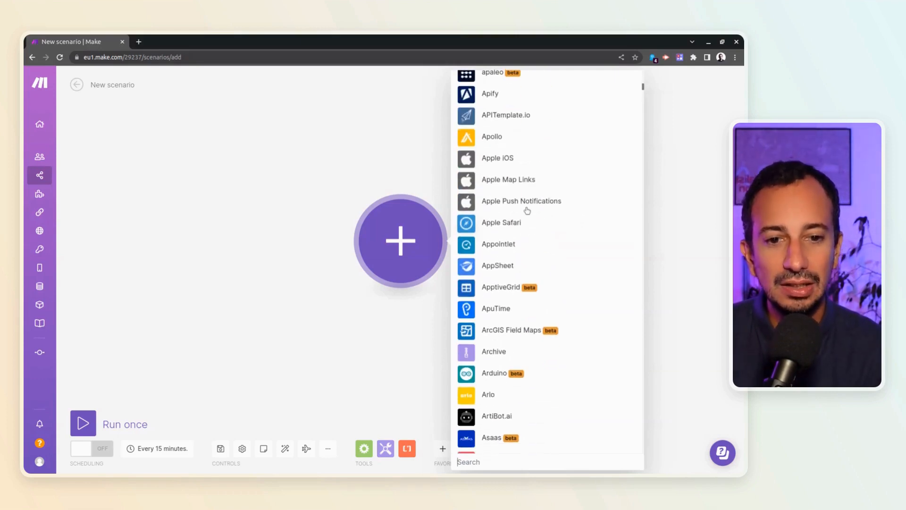
scroll(513, 228, "down", 12)
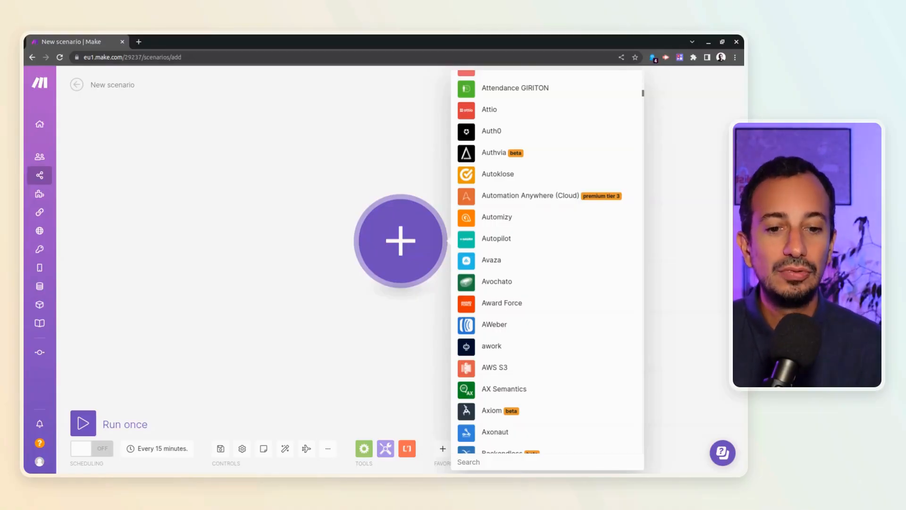
scroll(522, 246, "down", 6)
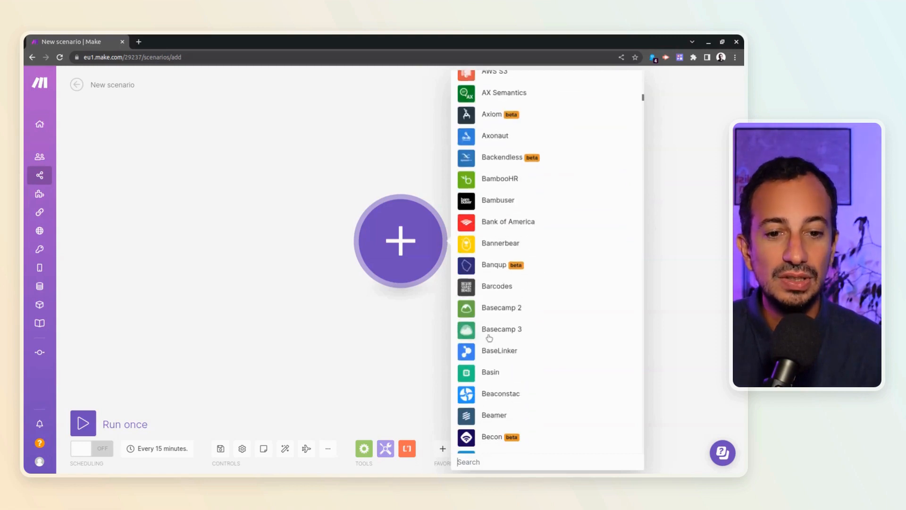
scroll(489, 338, "down", 5)
scroll(479, 288, "down", 5)
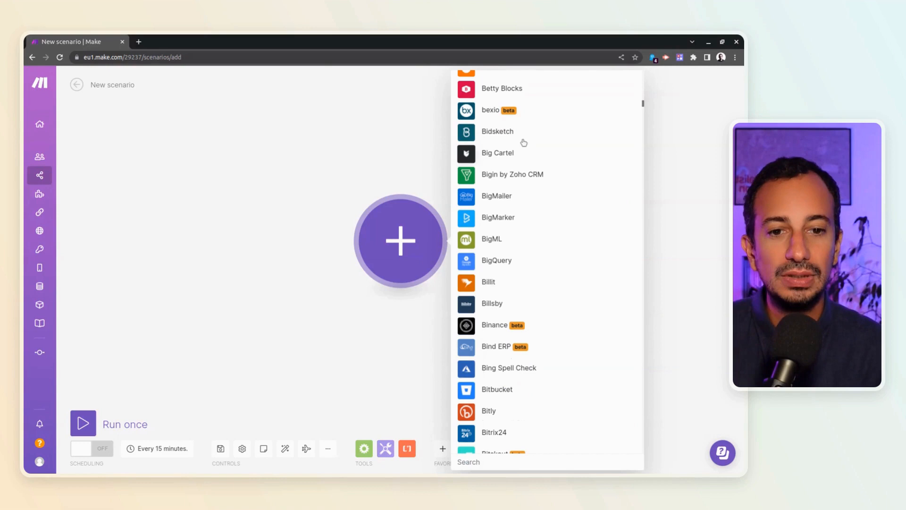
scroll(528, 354, "down", 2)
scroll(510, 303, "down", 5)
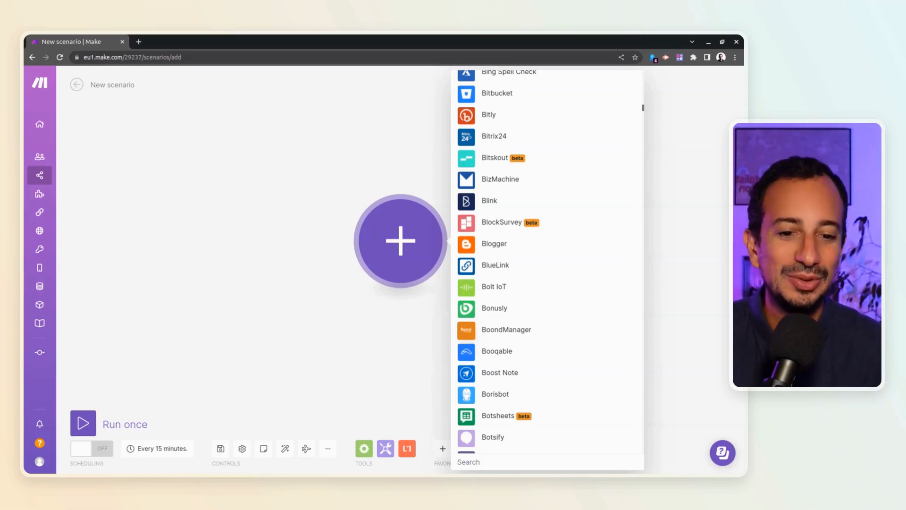
left_click_drag(188, 304, 95, 321)
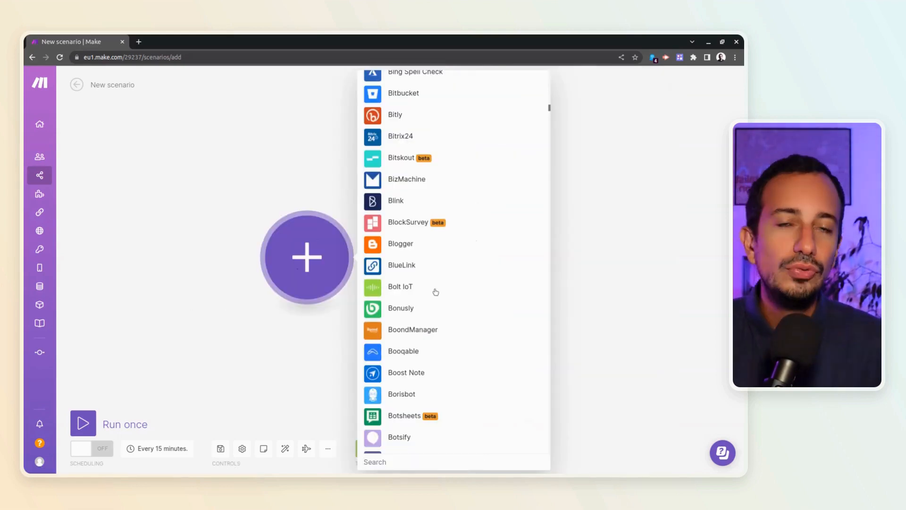
left_click(256, 314)
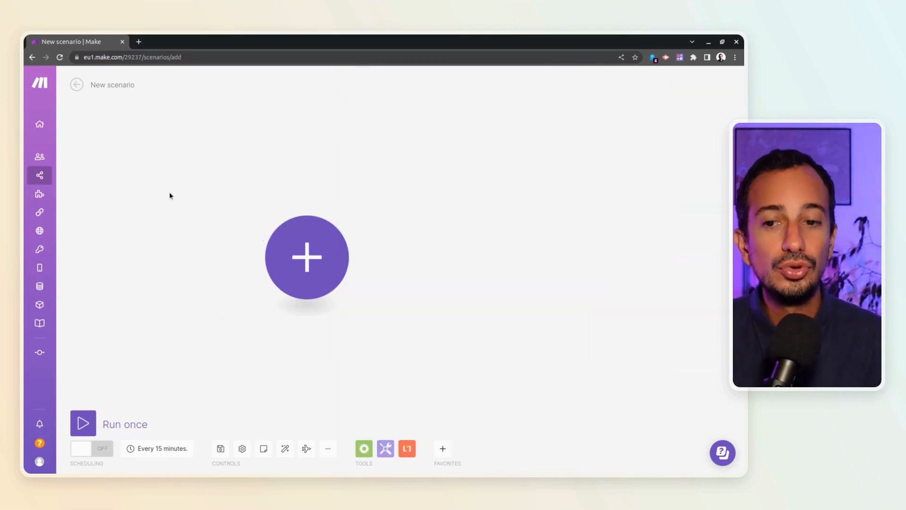
Leave the empty new scenario and open the existing scenario "Injection de tous les payouts" in the editor.
mouse_move(44, 128)
left_click(90, 173)
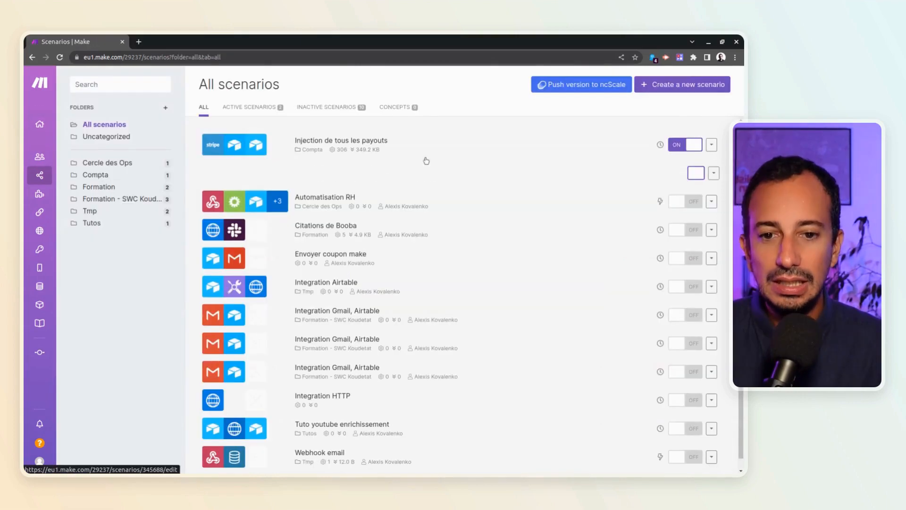
left_click(342, 150)
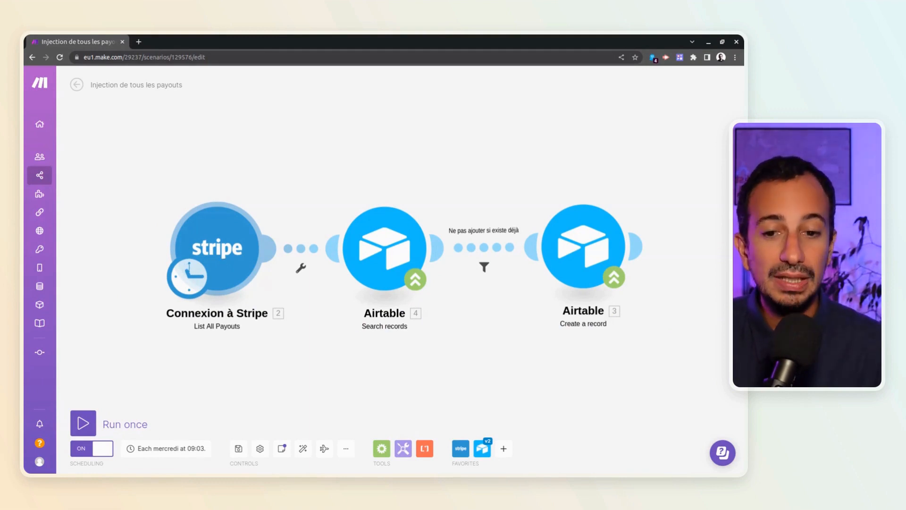
Review the settings of the Stripe and Airtable modules and the run schedule attached to the Stripe module.
left_click(229, 239)
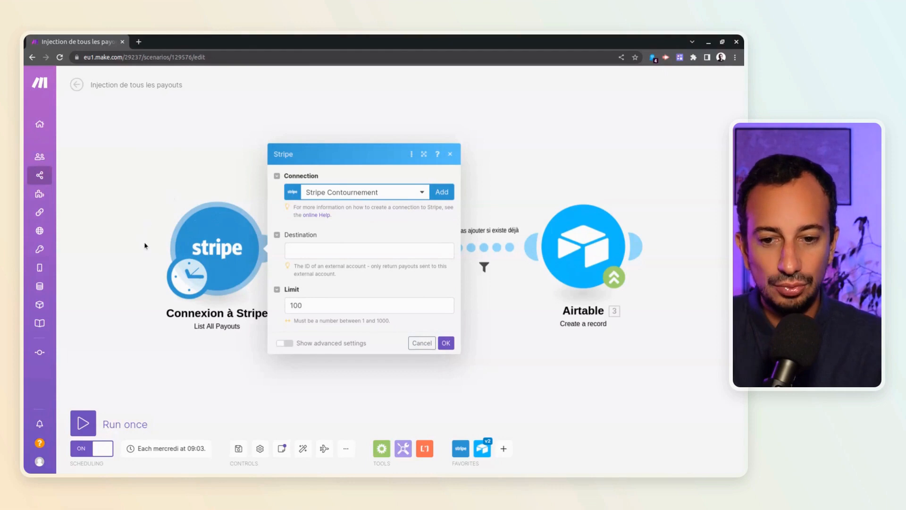
left_click(145, 245)
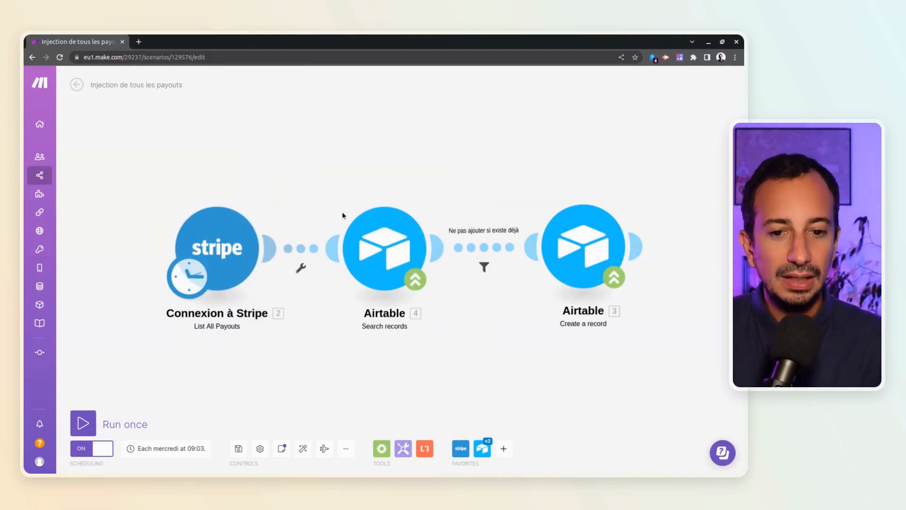
left_click(394, 244)
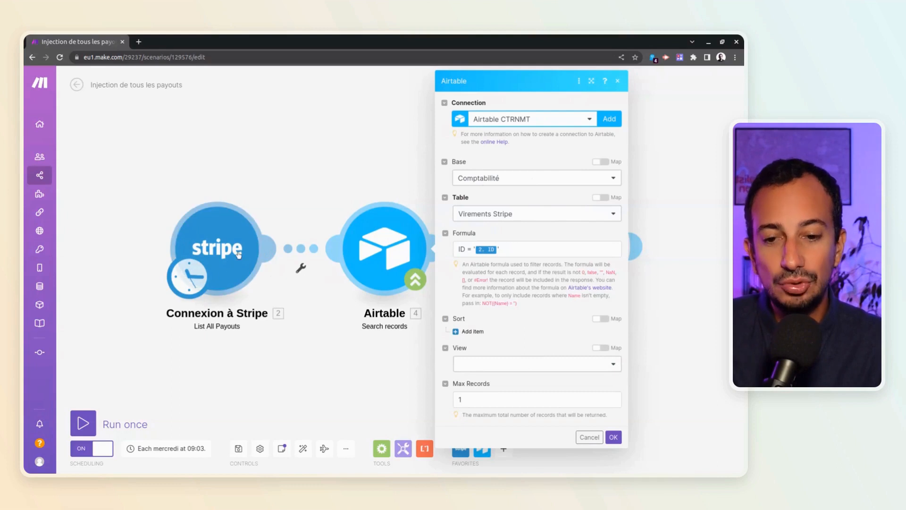
left_click(381, 183)
left_click(597, 251)
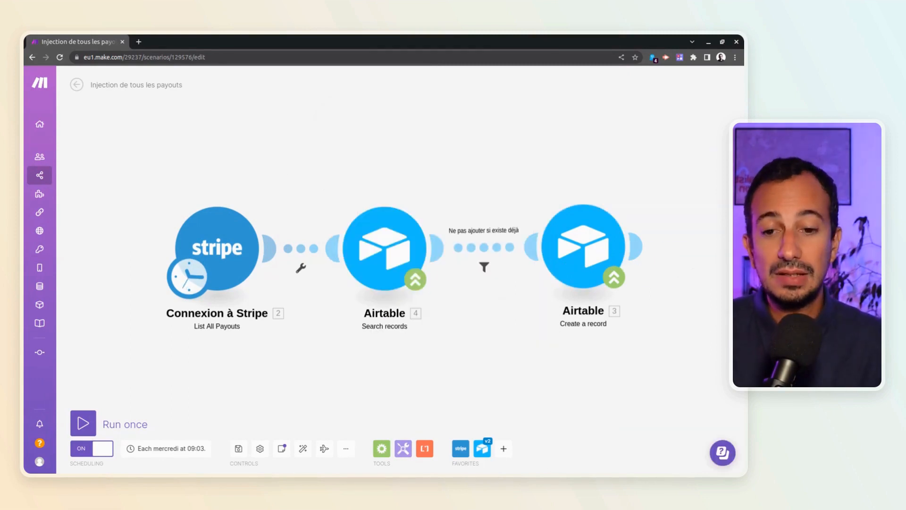
left_click(189, 287)
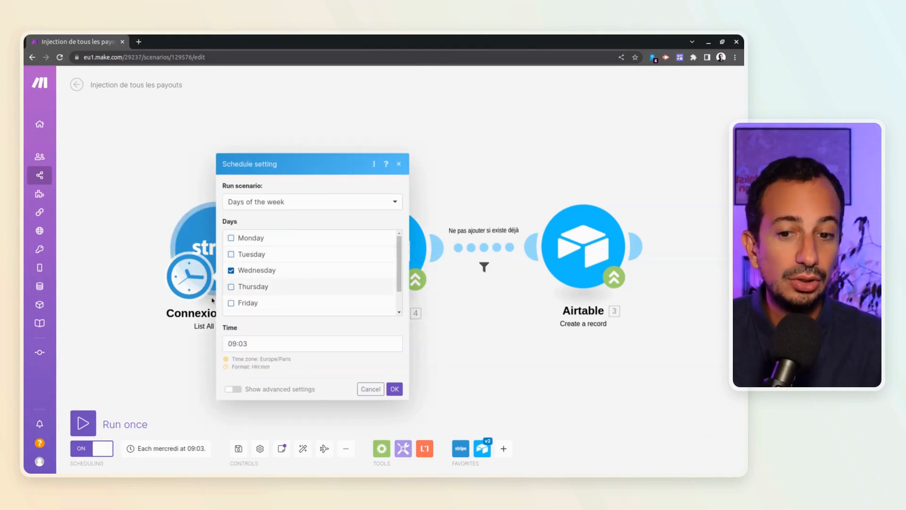
left_click(170, 334)
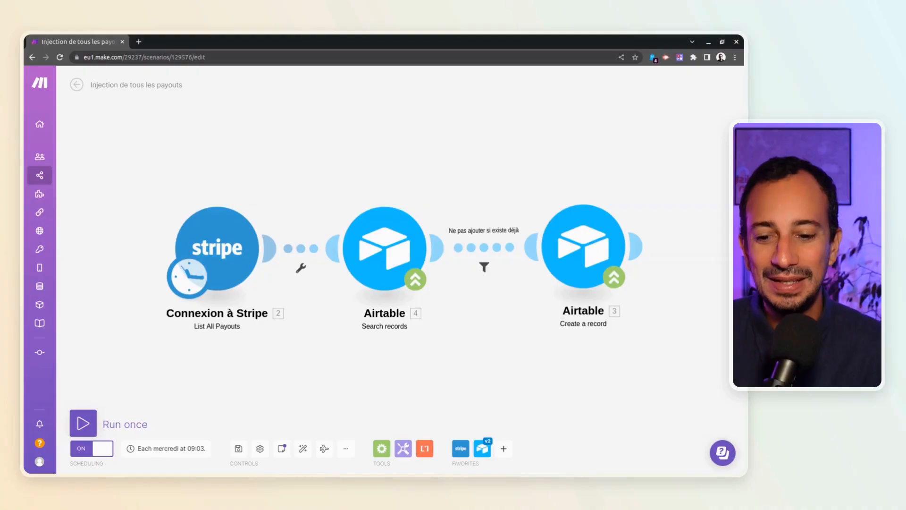
Run the scenario once and inspect the bundles output by the Stripe List All Payouts module.
left_click(88, 424)
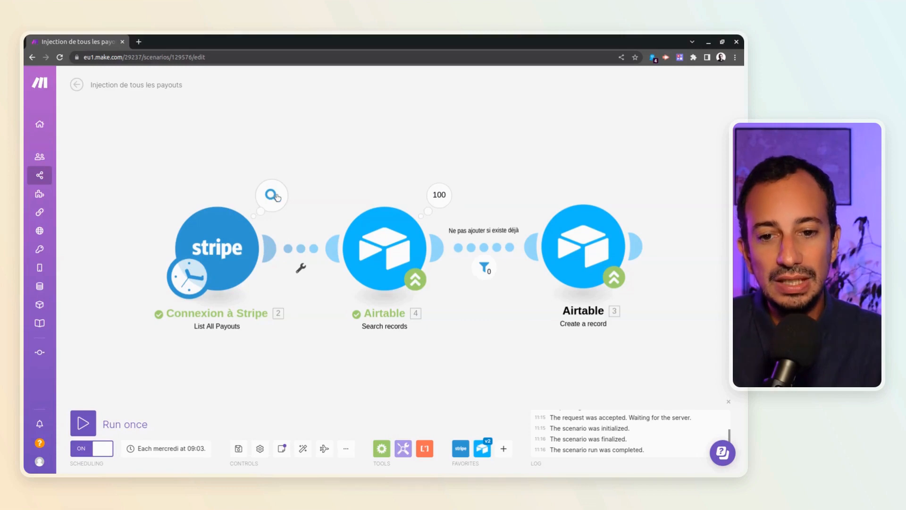
left_click(273, 194)
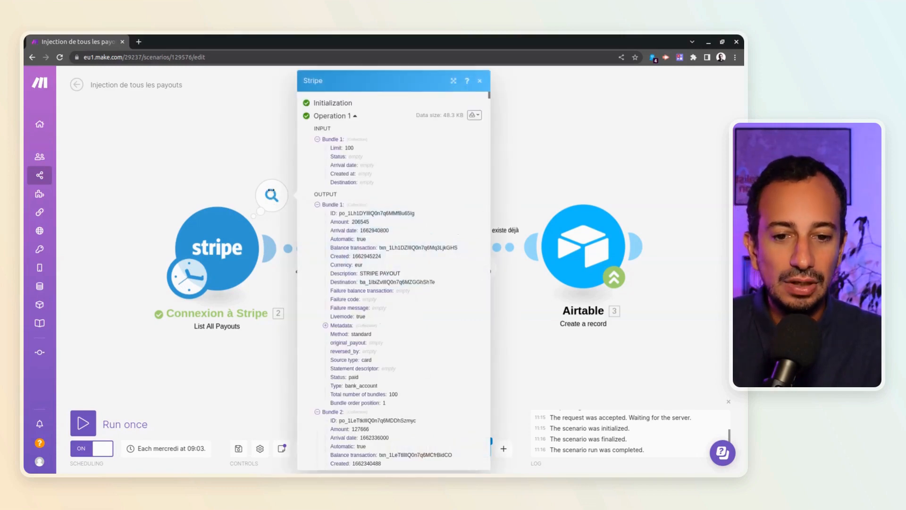
left_click(538, 167)
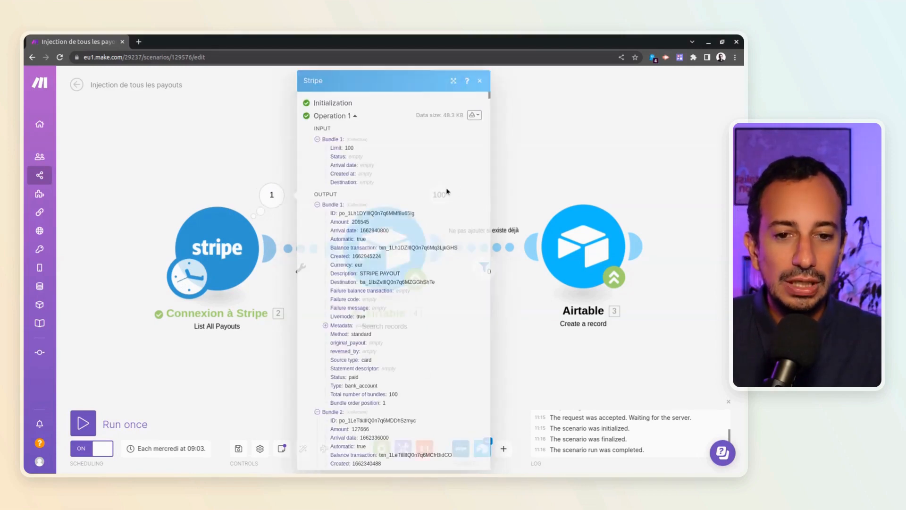
Inspect Operation 1 of the Airtable Search records module and the bundles checked by the "Ne pas ajouter si existe déjà" filter.
left_click(514, 200)
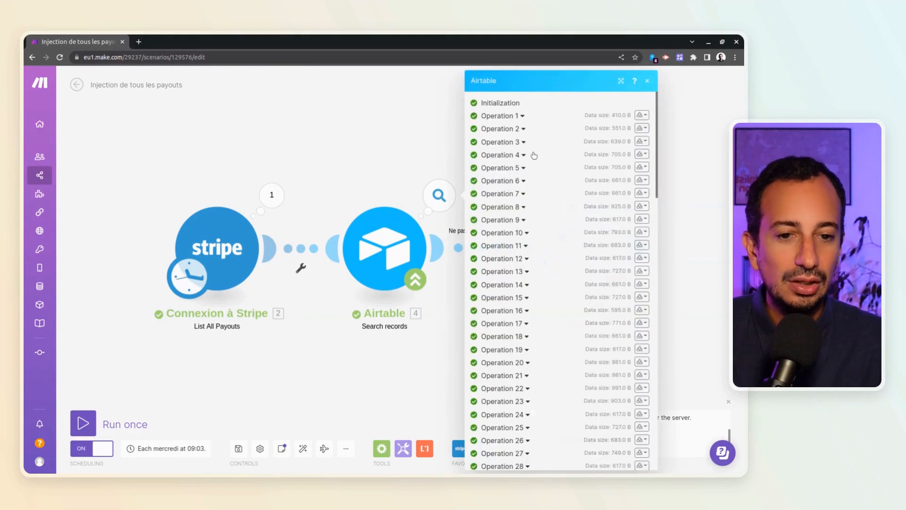
left_click(501, 114)
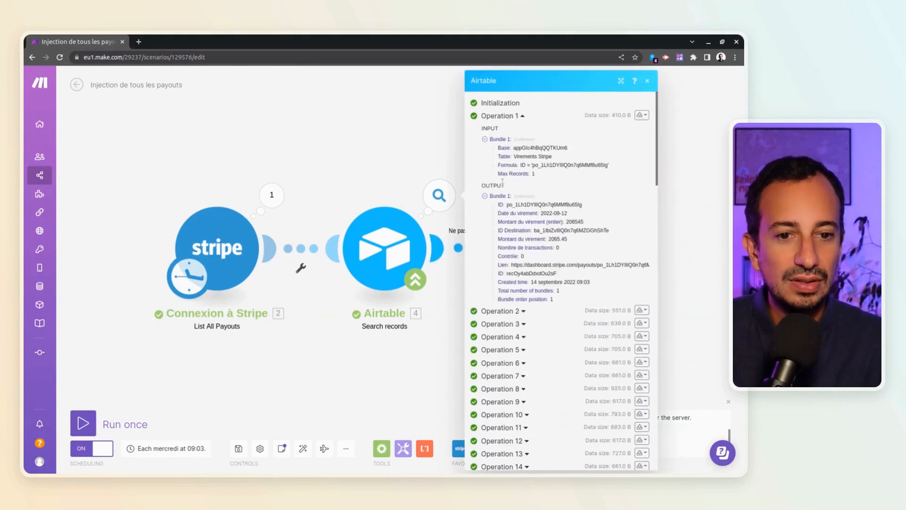
left_click(386, 146)
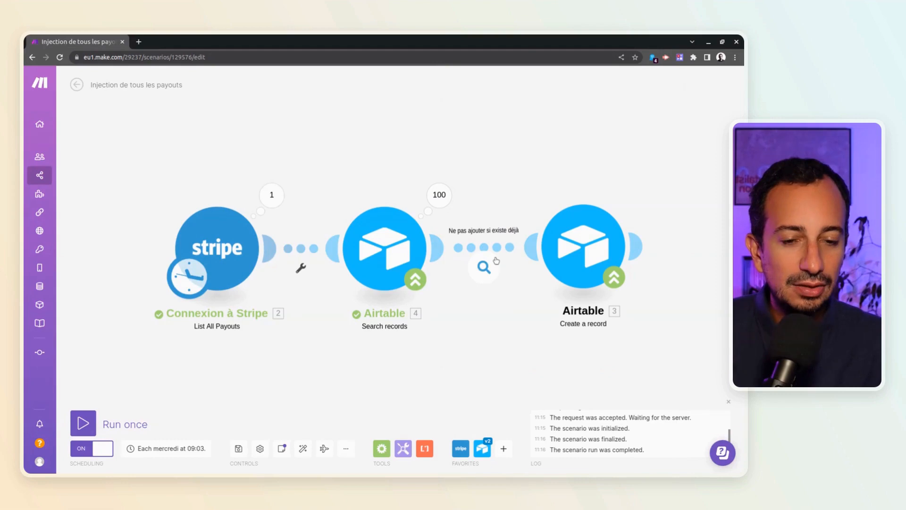
left_click(484, 268)
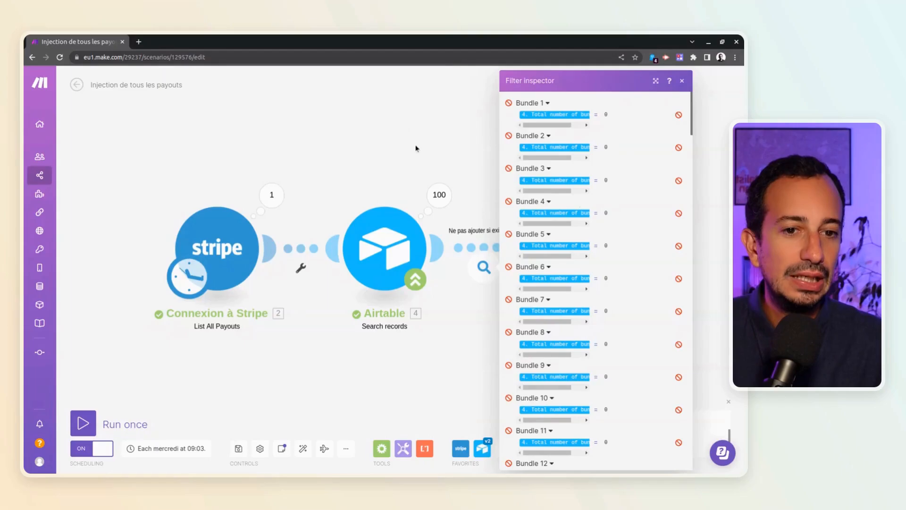
left_click(387, 157)
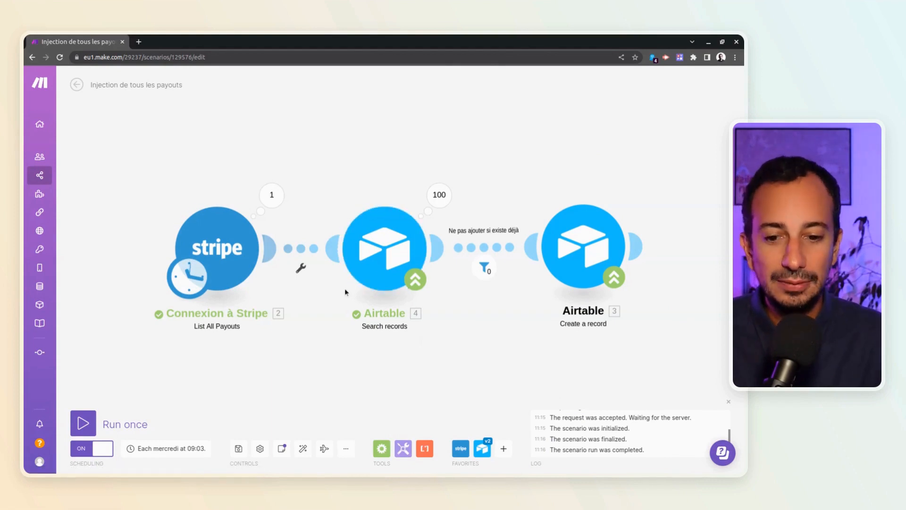
View the scenario's notes, close them, and play the explanation of the scenario's flow.
left_click(281, 449)
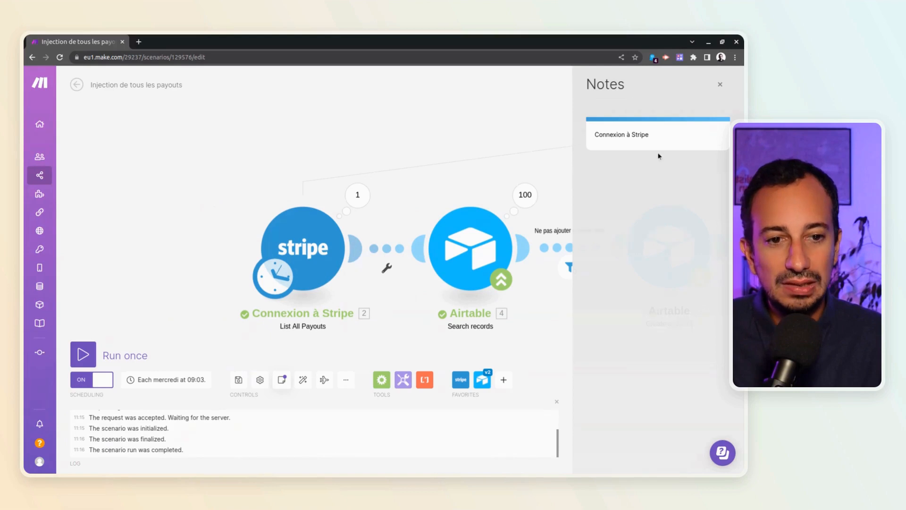
left_click(721, 85)
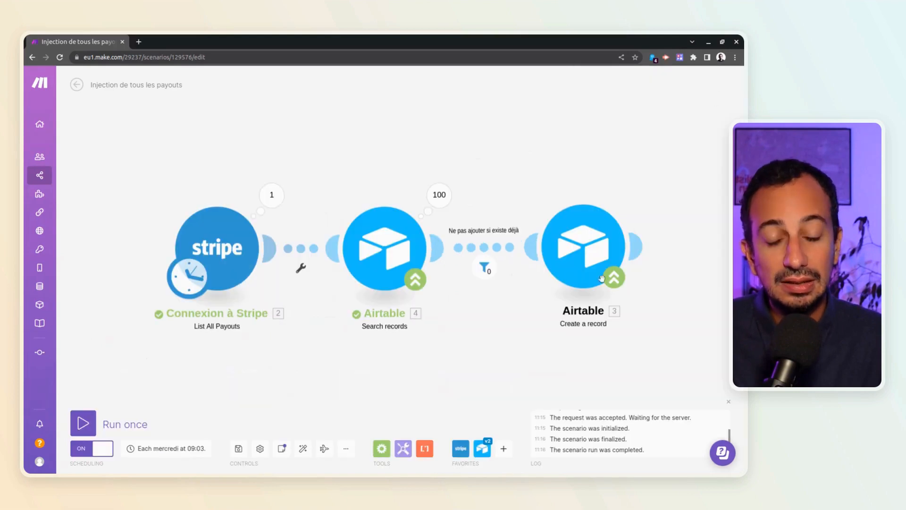
left_click(325, 449)
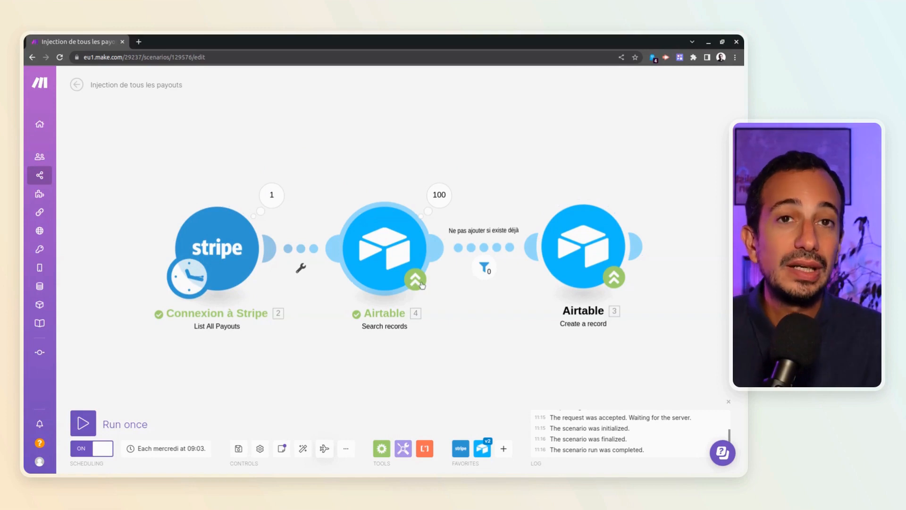
Examine the scenario's options for exporting or importing a blueprint and accessing previous versions.
left_click(346, 448)
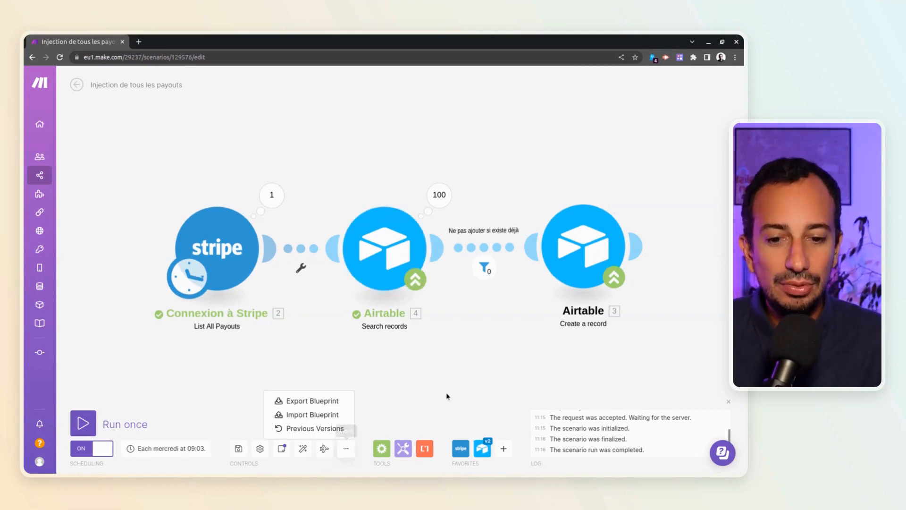
left_click(446, 394)
left_click(346, 448)
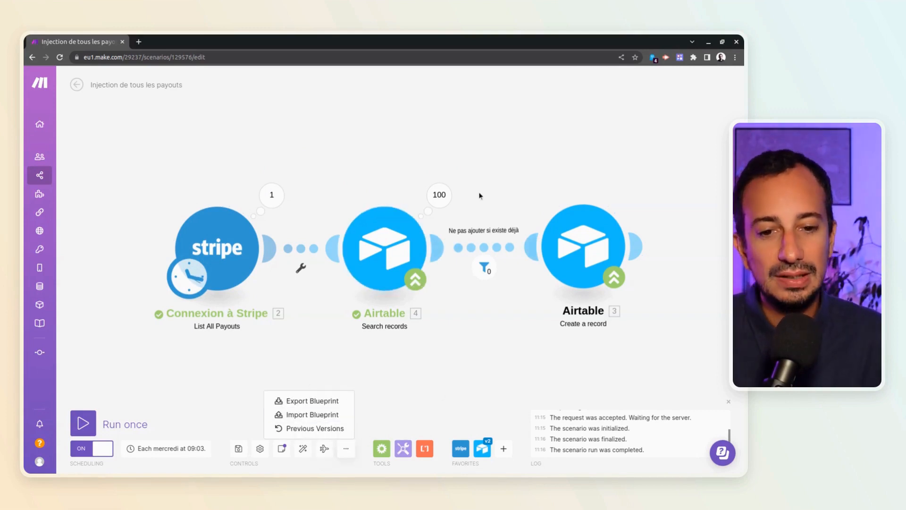
left_click(327, 125)
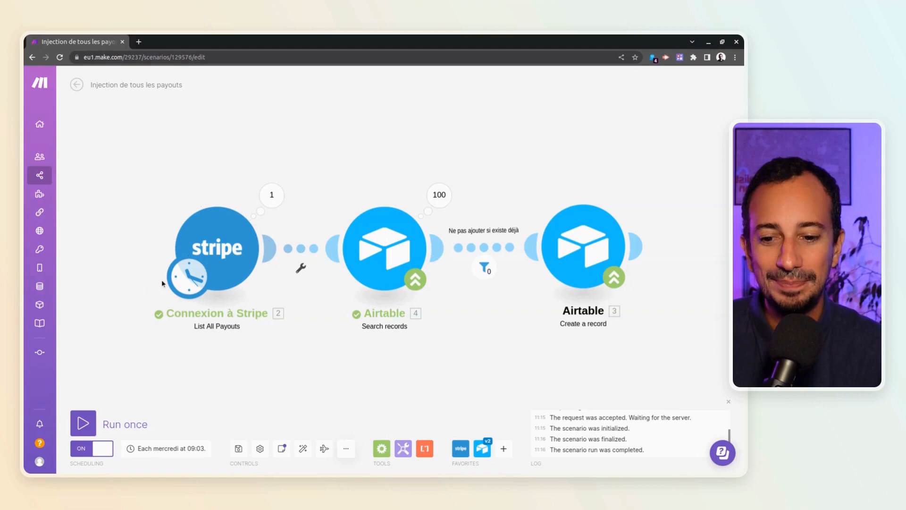
Exit the scenario editor to the scenario's overview and discard the unsaved changes.
left_click(74, 89)
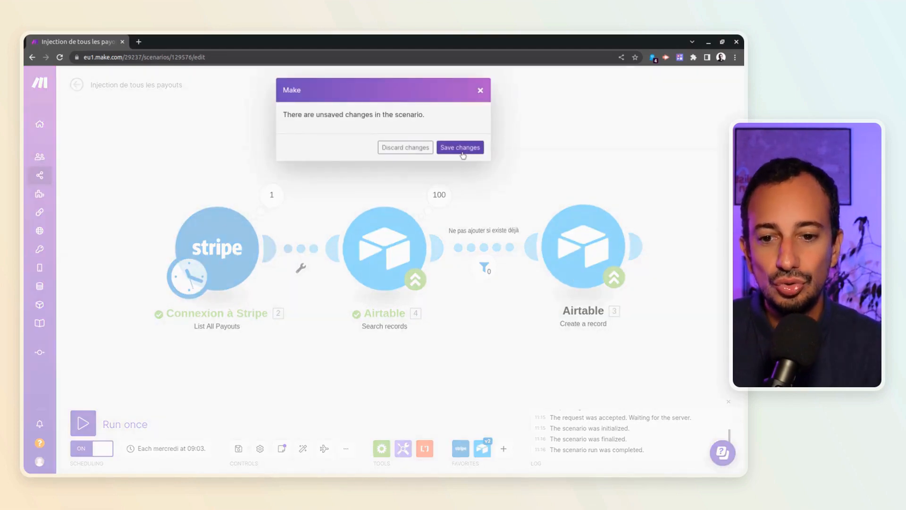
left_click(414, 147)
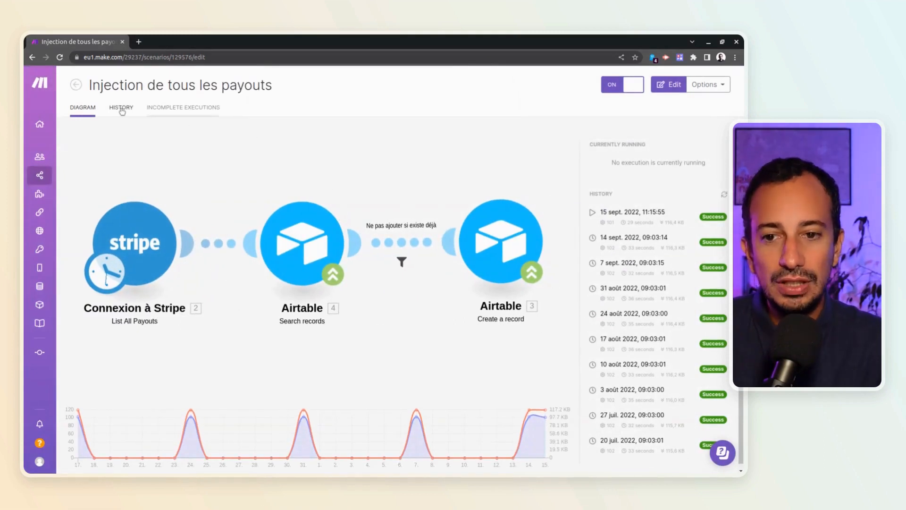
Open the 15 September 2022 11:15 run from the scenario's history and view its advanced log.
left_click(121, 108)
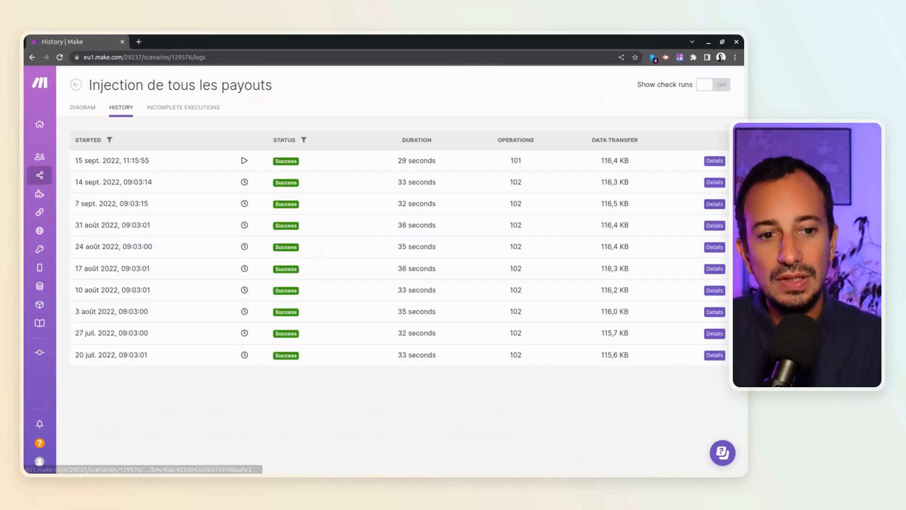
left_click(437, 163)
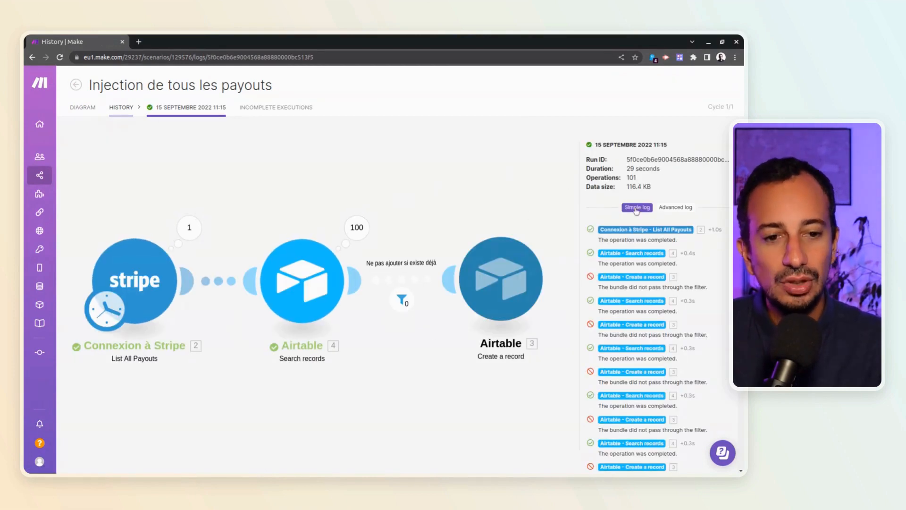
left_click(675, 208)
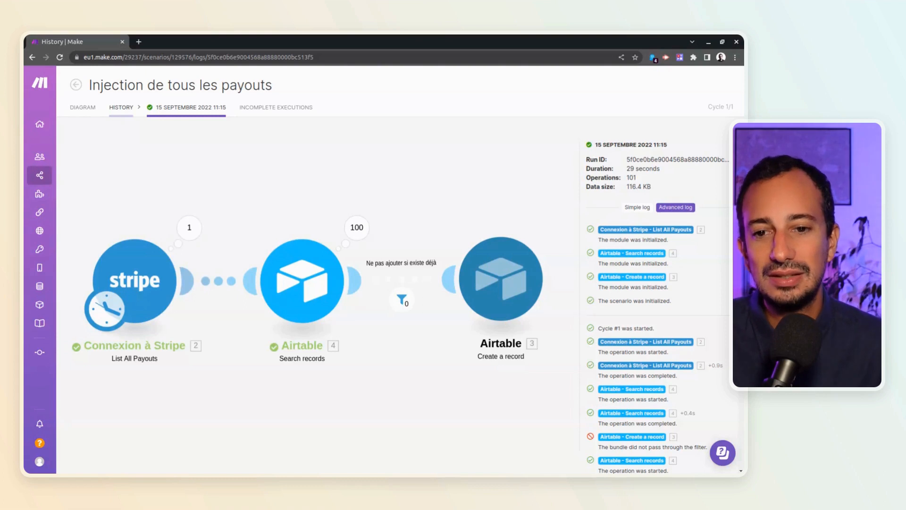
Check the scenario's incomplete executions and return to the list of all scenarios.
left_click(278, 108)
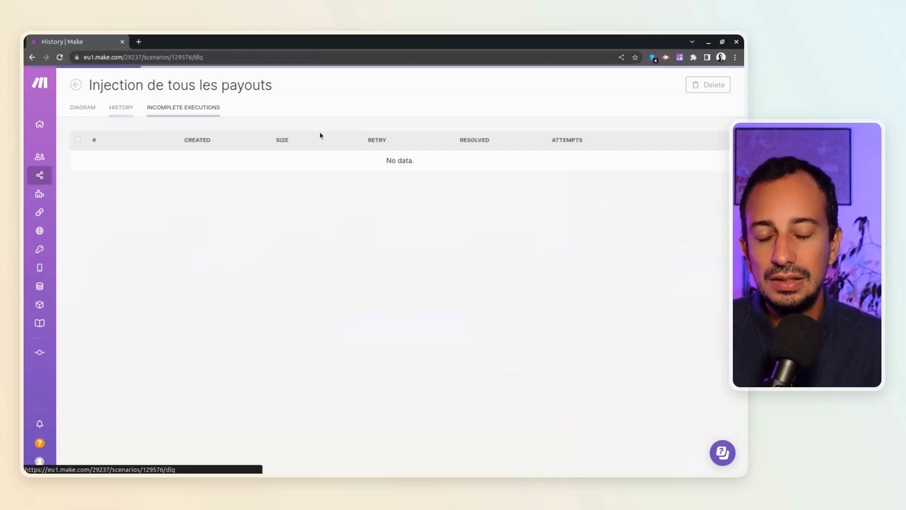
left_click(76, 85)
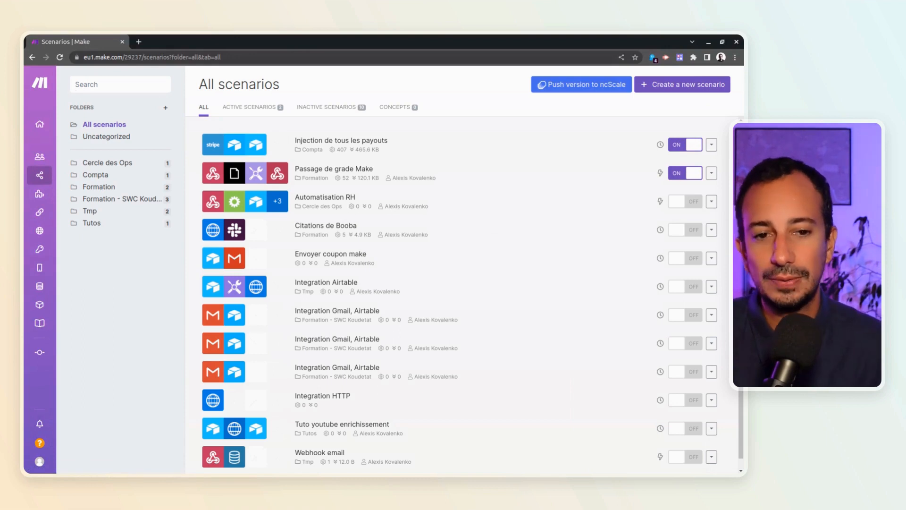
Browse the public templates to see which app combinations and ready-made automations are offered.
mouse_move(39, 136)
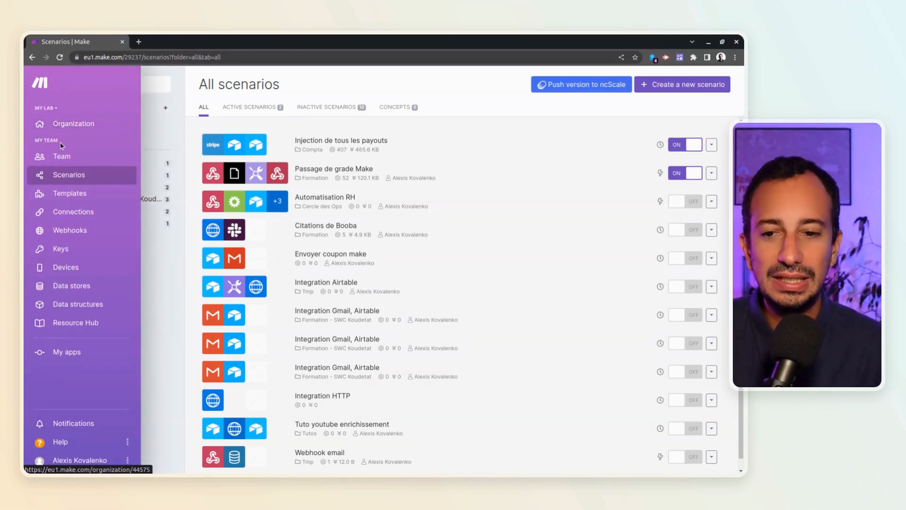
left_click(76, 197)
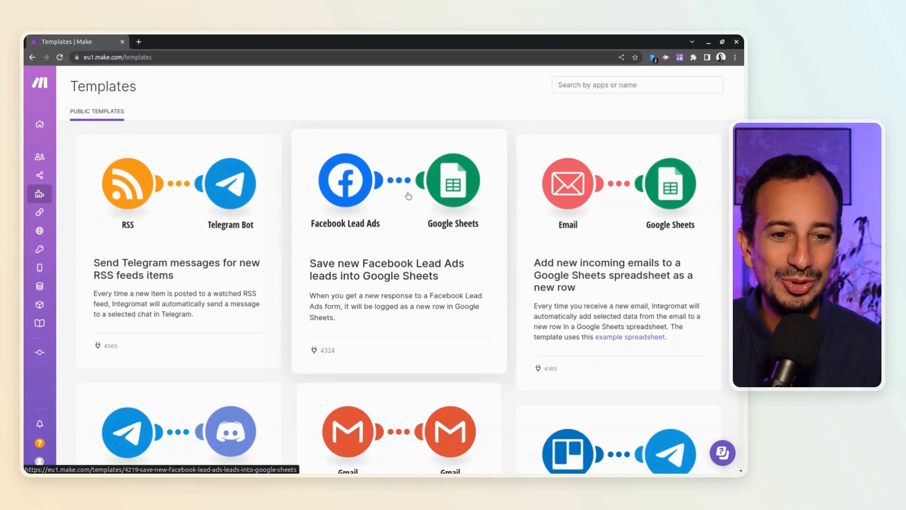
scroll(408, 196, "down", 3)
scroll(469, 203, "down", 3)
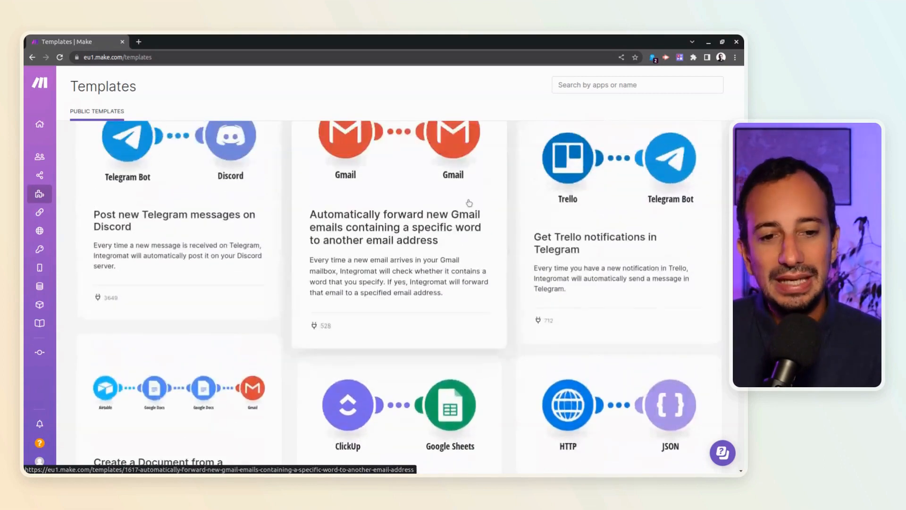
scroll(469, 202, "down", 3)
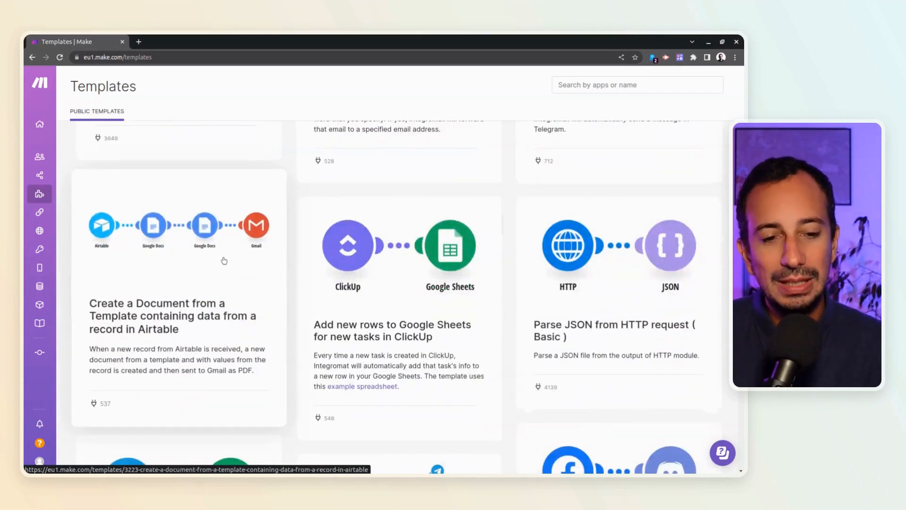
scroll(225, 261, "down", 1)
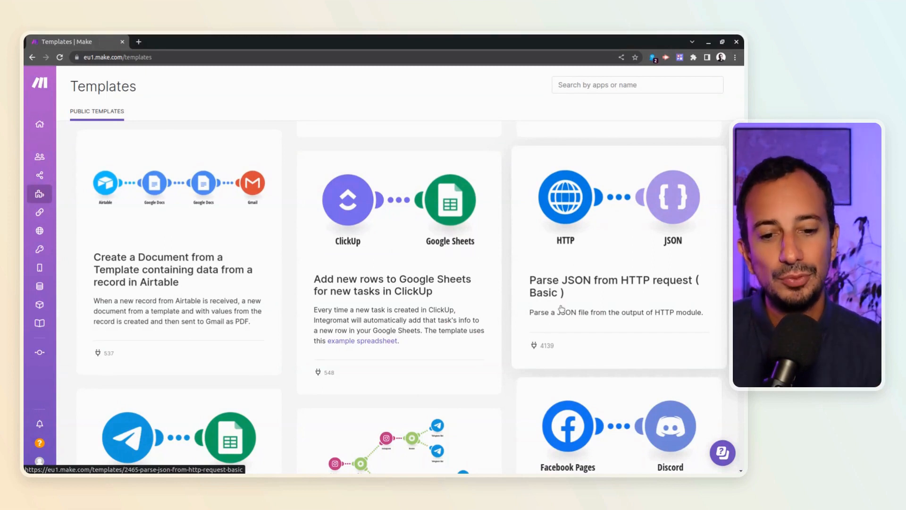
scroll(561, 307, "down", 3)
scroll(340, 242, "down", 3)
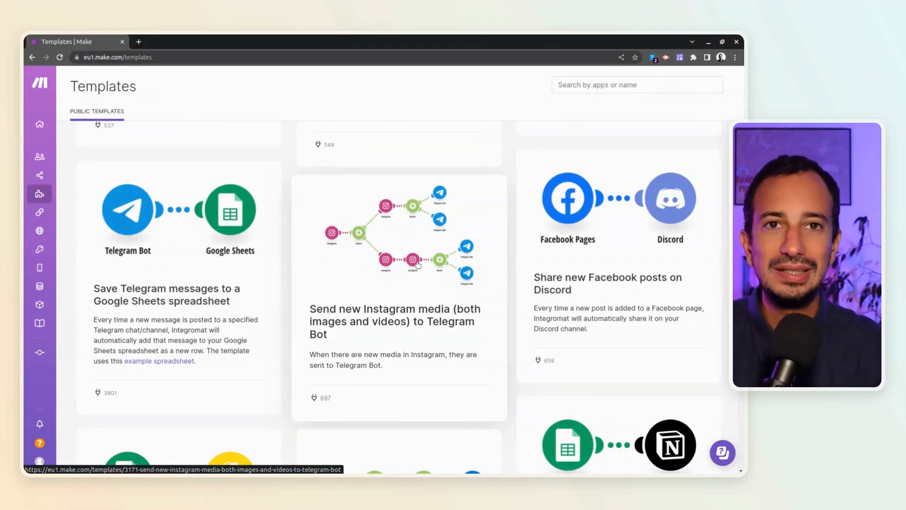
scroll(409, 270, "down", 5)
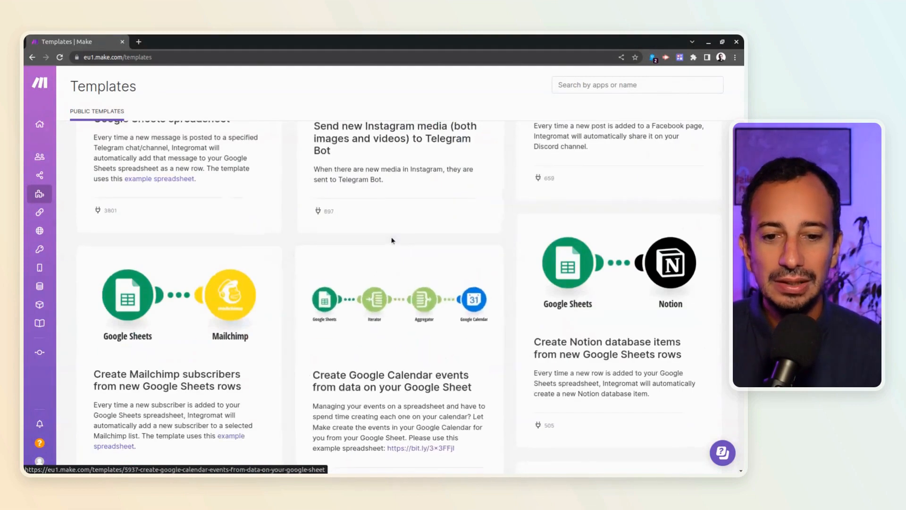
scroll(425, 232, "up", 1)
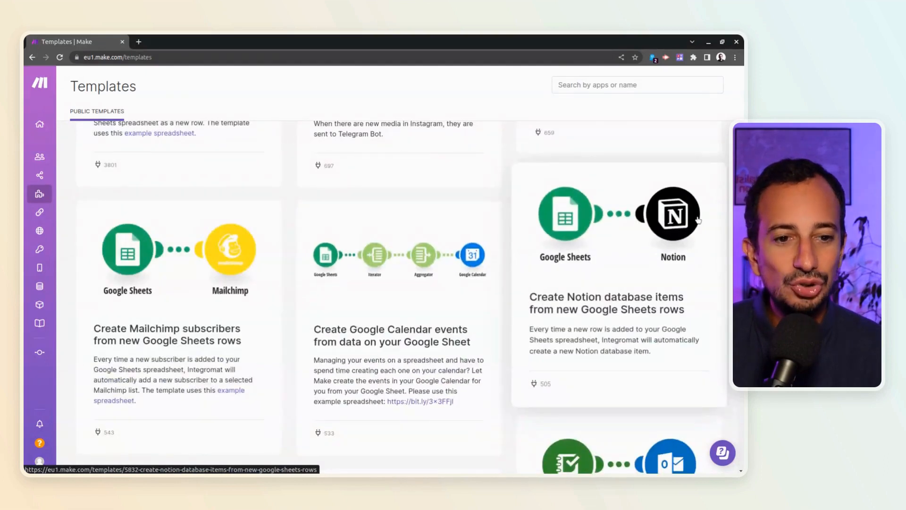
scroll(388, 238, "down", 10)
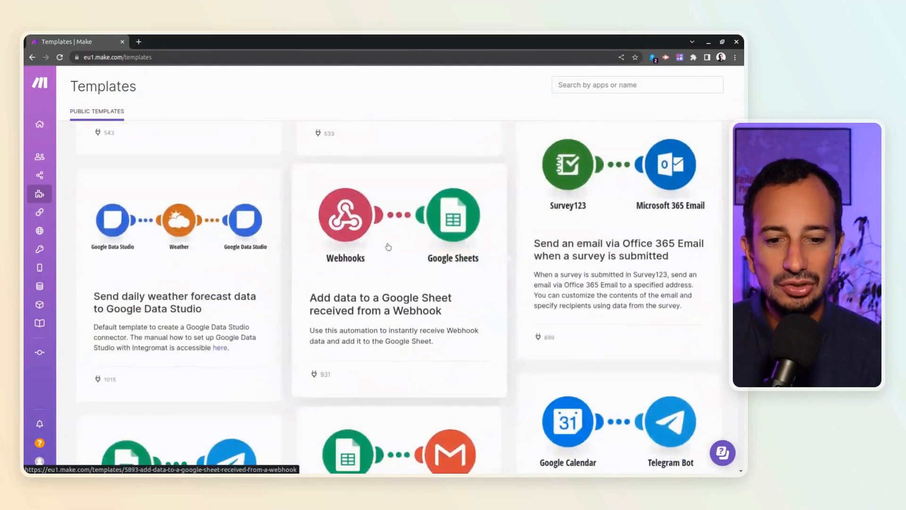
scroll(388, 238, "up", 4)
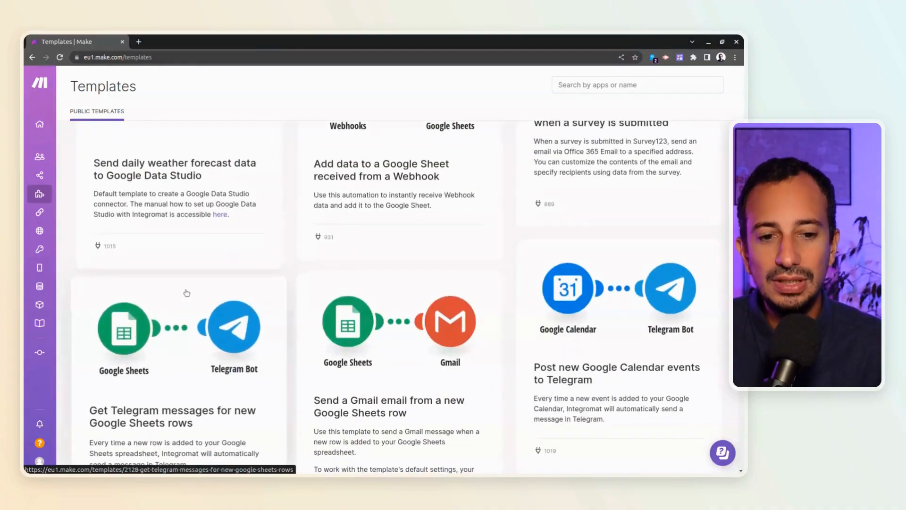
scroll(187, 293, "down", 8)
scroll(217, 246, "down", 10)
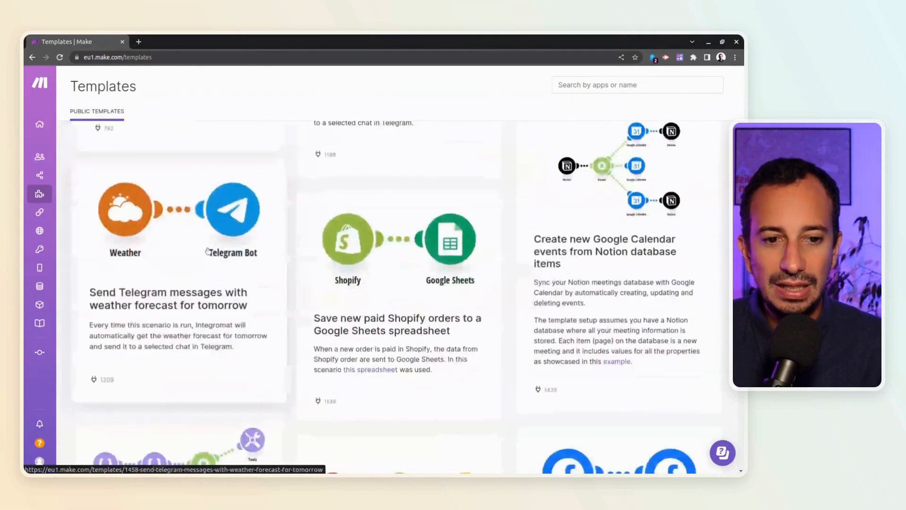
Open the "Create new Google Calendar events from Notion database items" template, view its example Notion database, and return to the template.
scroll(207, 251, "up", 2)
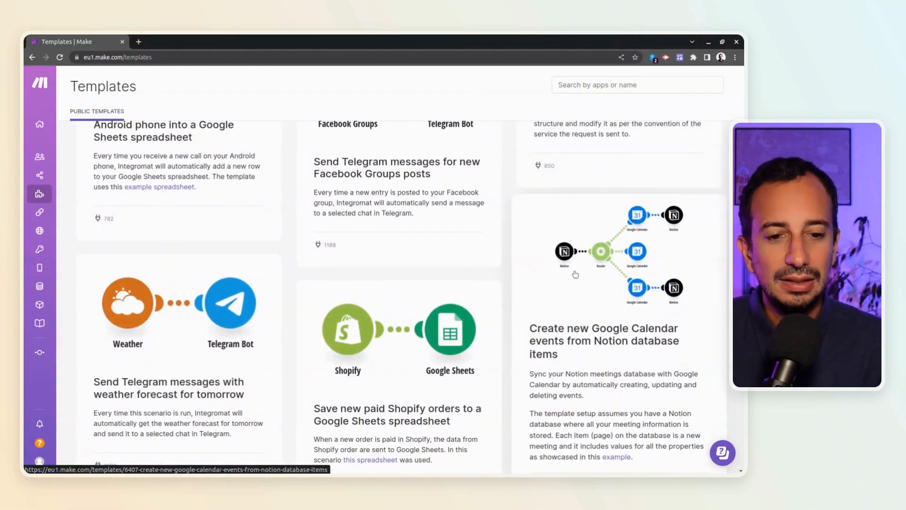
left_click(575, 275)
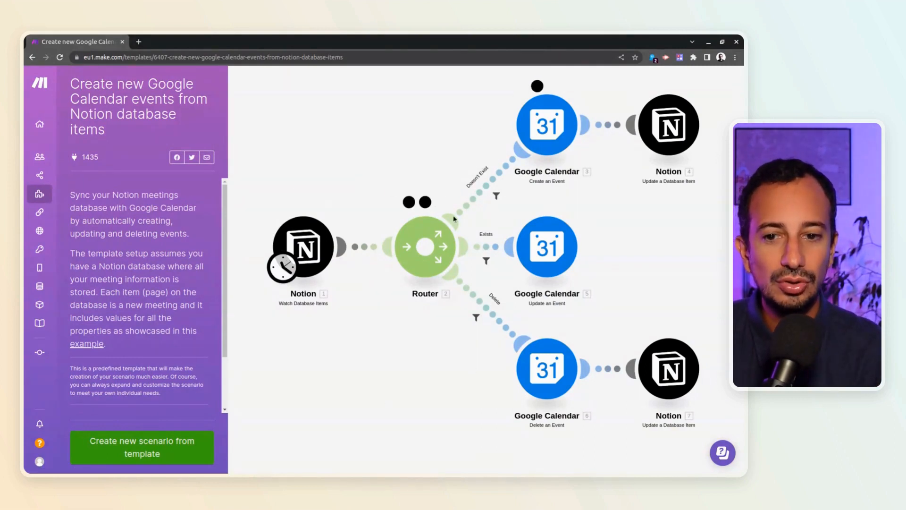
left_click(96, 345)
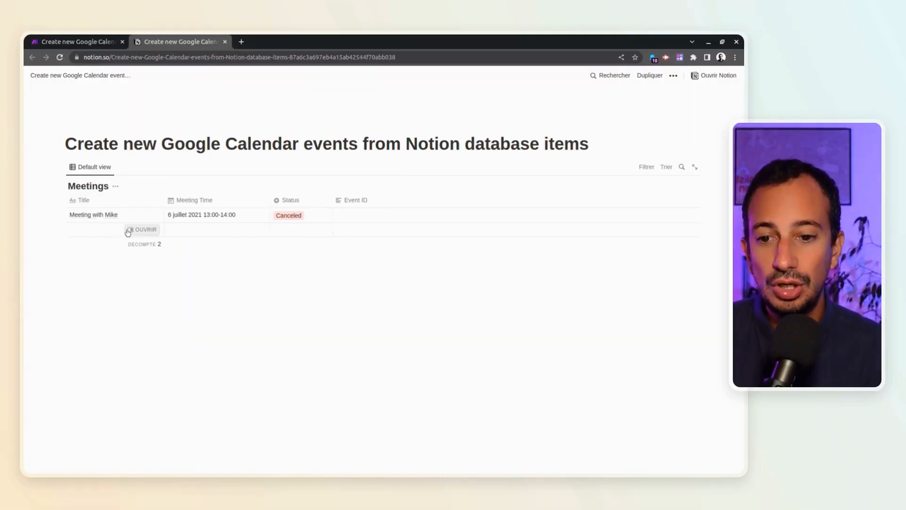
left_click(81, 45)
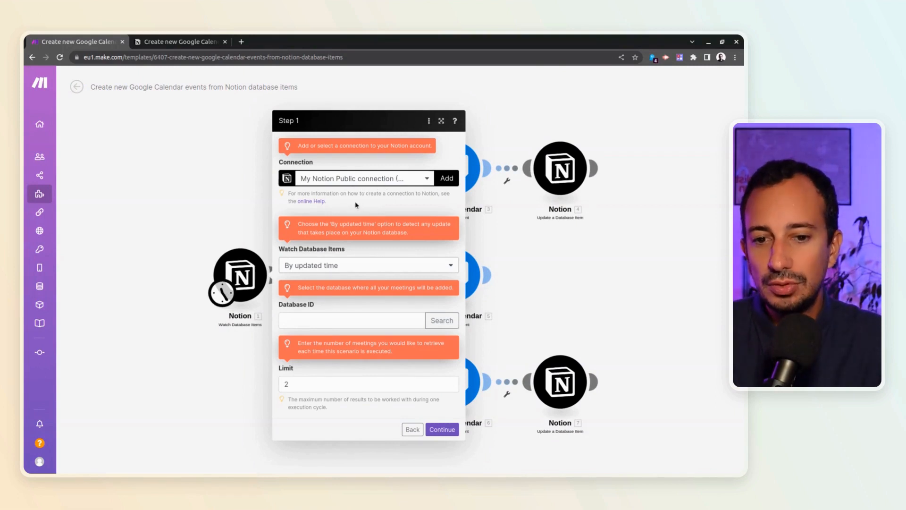
Examine the Watch Database Items options and the Database ID search in Step 1 of the template setup, and exit the setup.
left_click(364, 265)
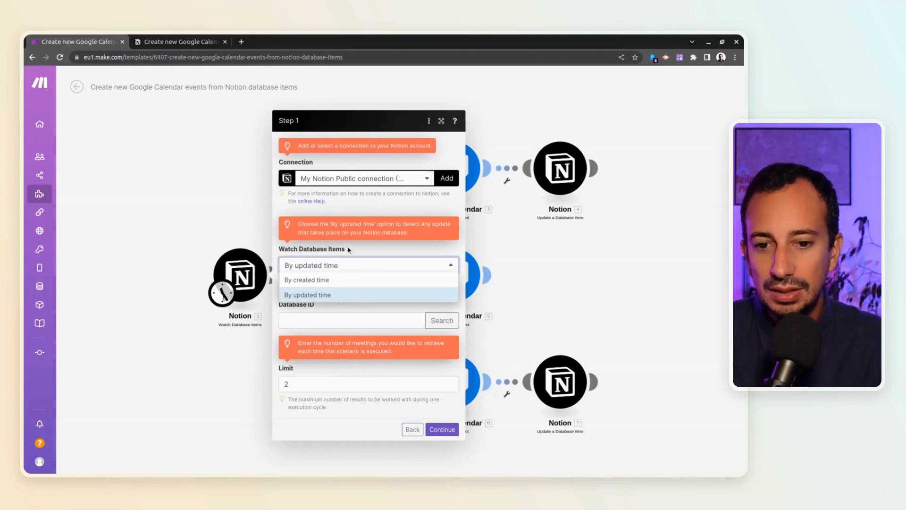
left_click(351, 262)
left_click(442, 320)
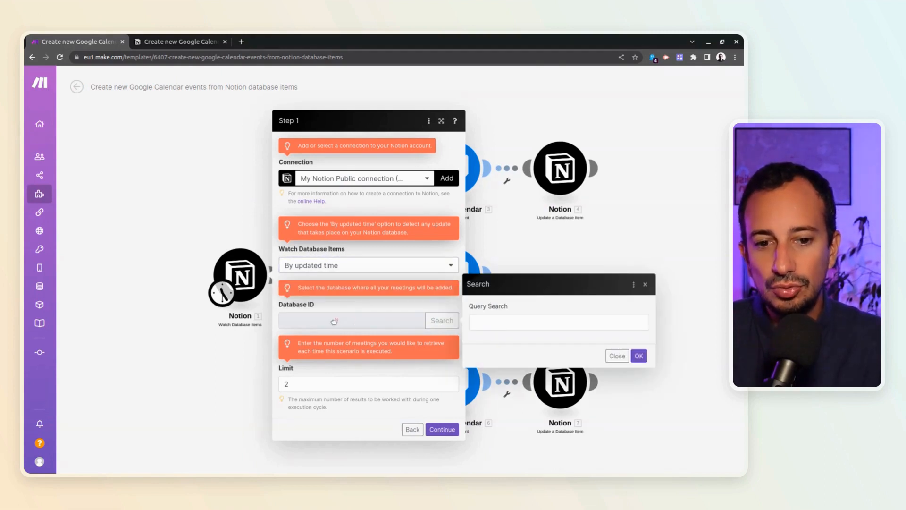
left_click(645, 284)
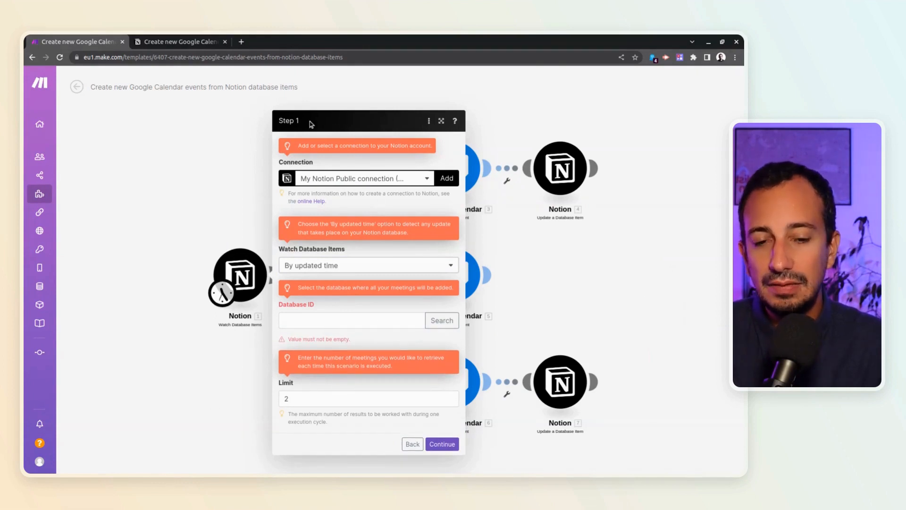
left_click_drag(310, 121, 288, 121)
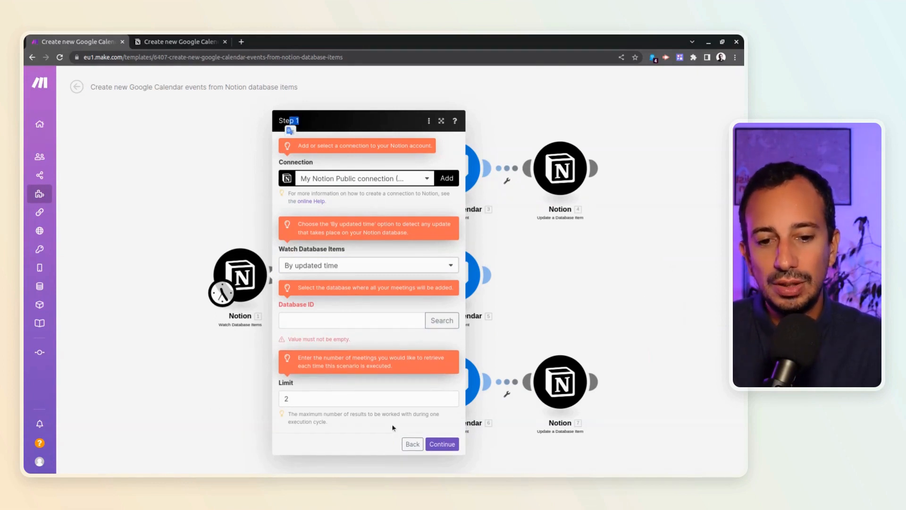
left_click(413, 443)
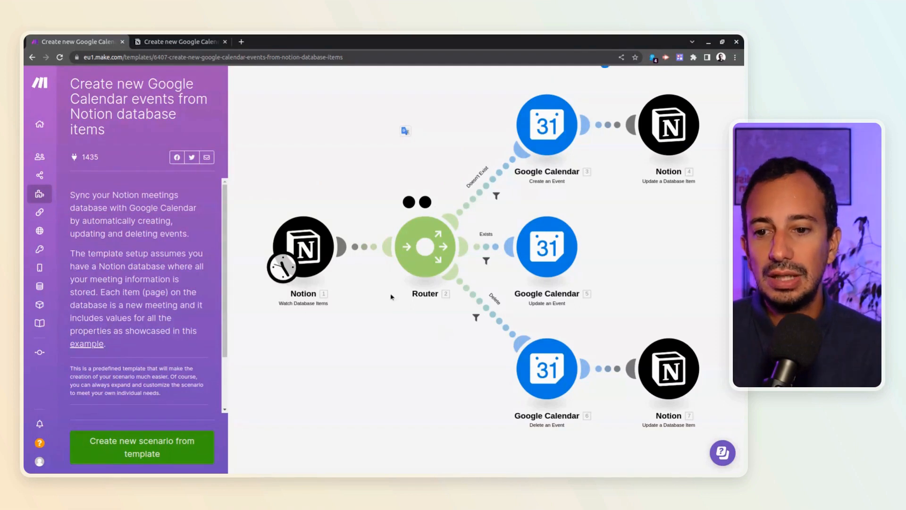
Leave the template and look through the team's connections and webhooks.
mouse_move(81, 201)
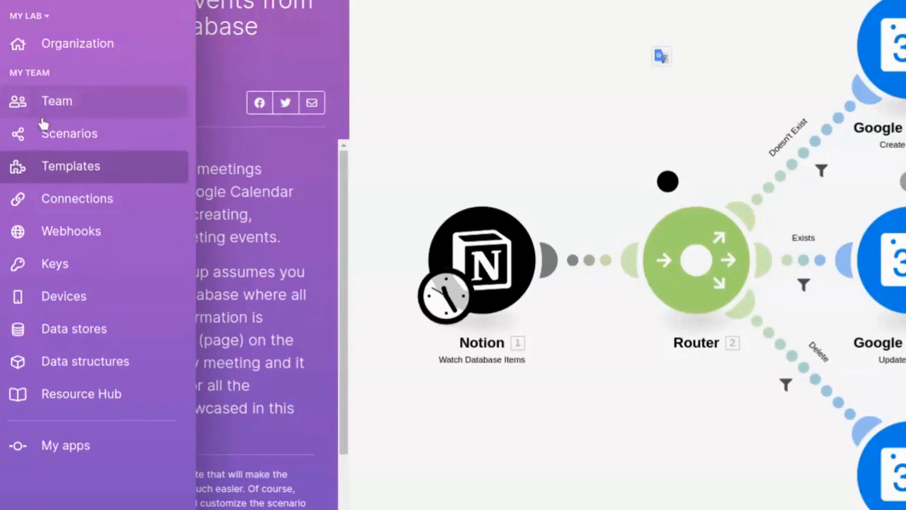
left_click(96, 172)
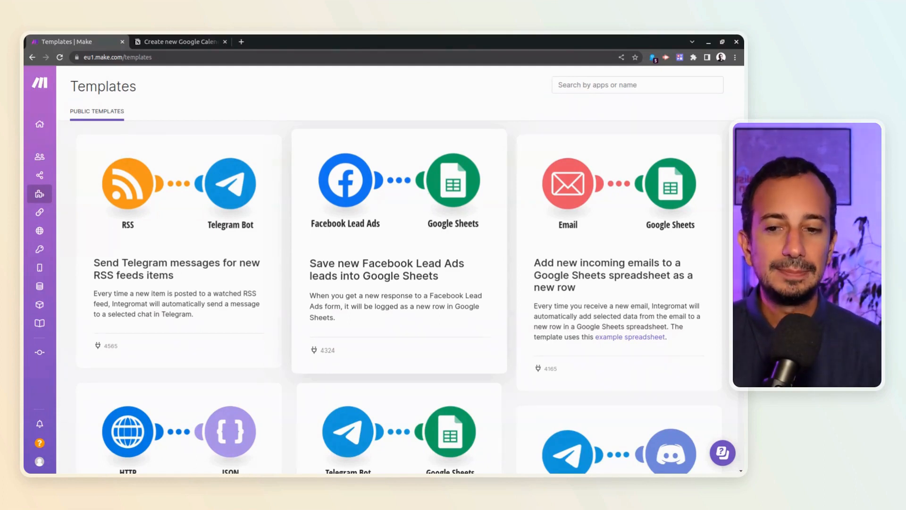
mouse_move(64, 220)
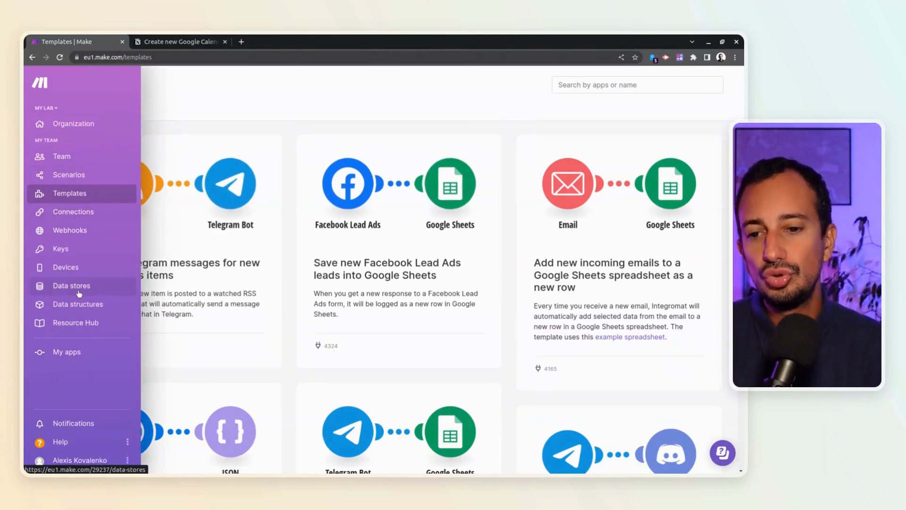
left_click(80, 217)
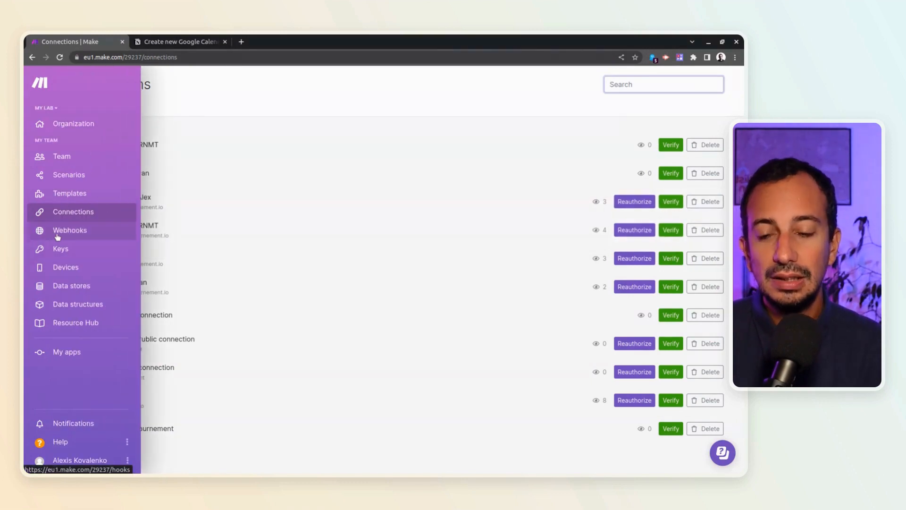
left_click(57, 233)
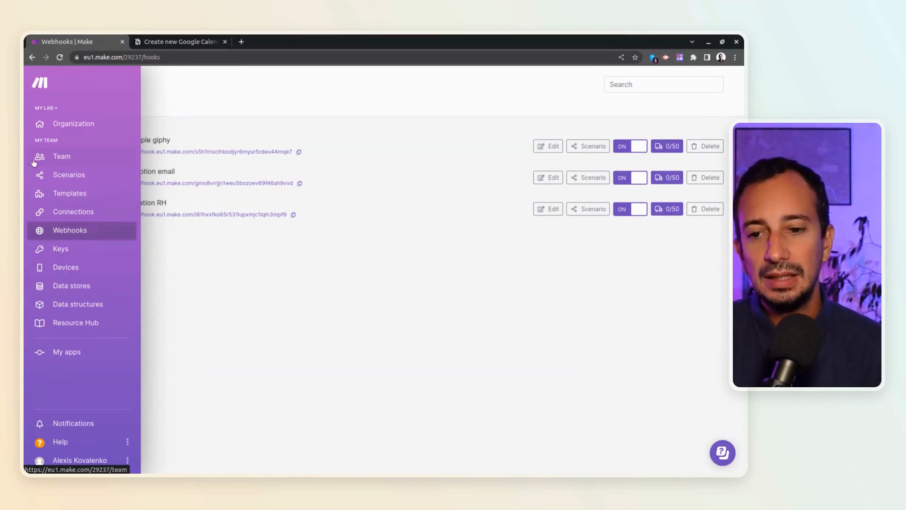
Open the "Citations de Booba" scenario from the Formation folder in the scenario editor.
left_click(61, 177)
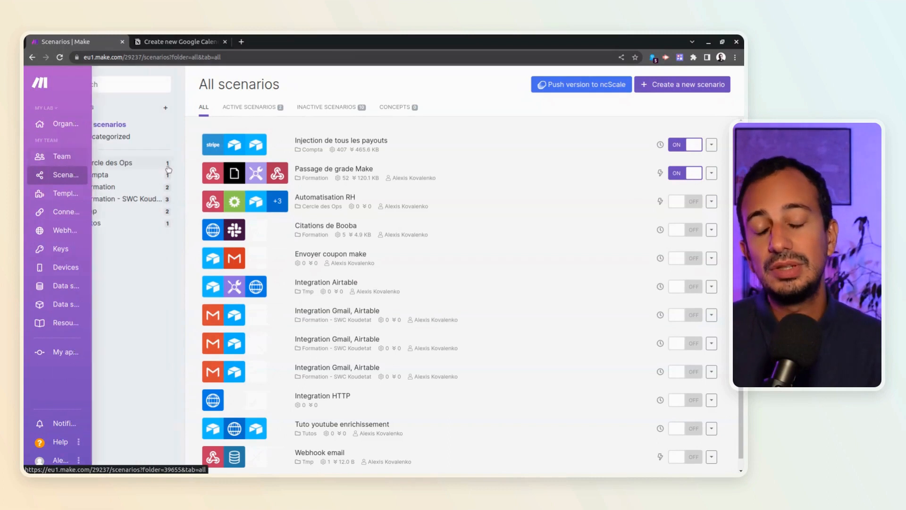
left_click(122, 188)
left_click(330, 169)
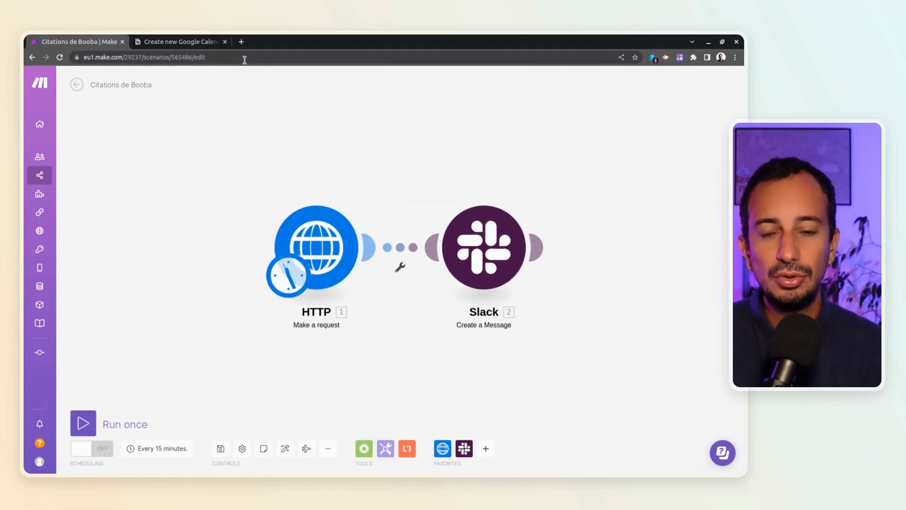
left_click(242, 42)
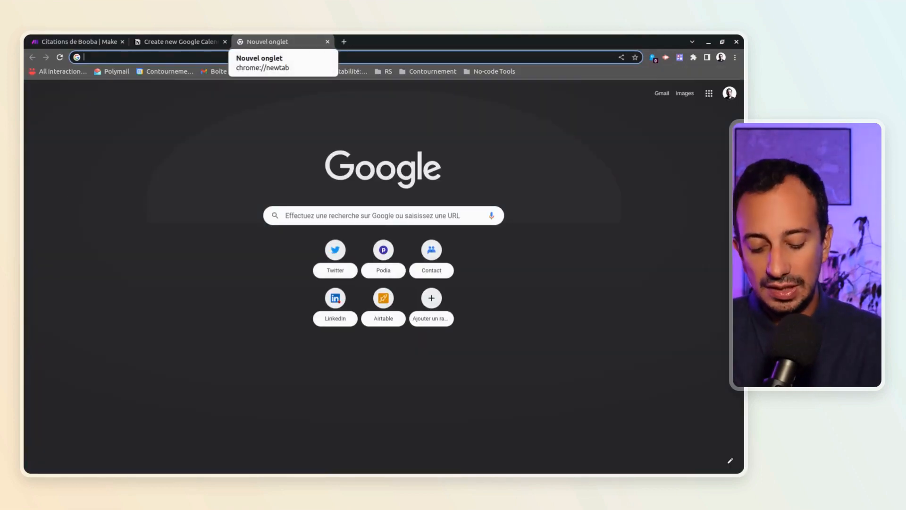
type("biib")
key("BackSpace")
key("BackSpace")
key("BackSpace")
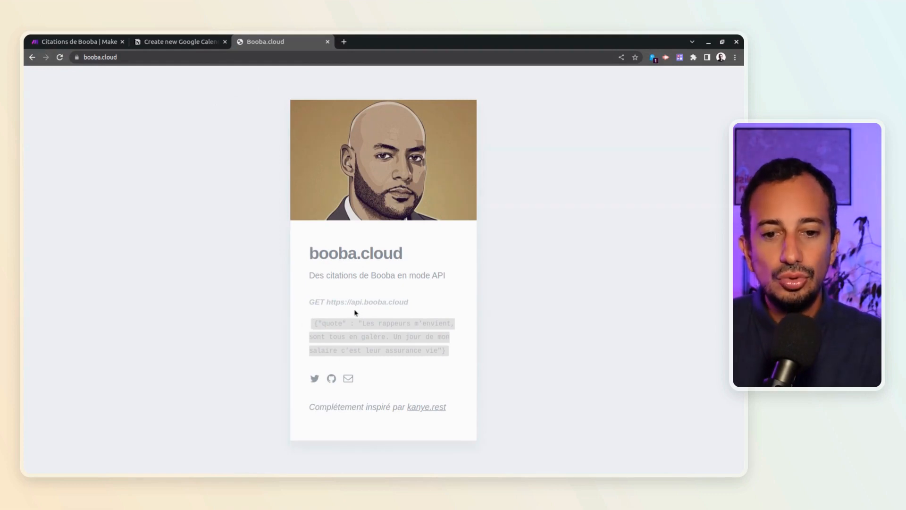
left_click_drag(310, 302, 409, 308)
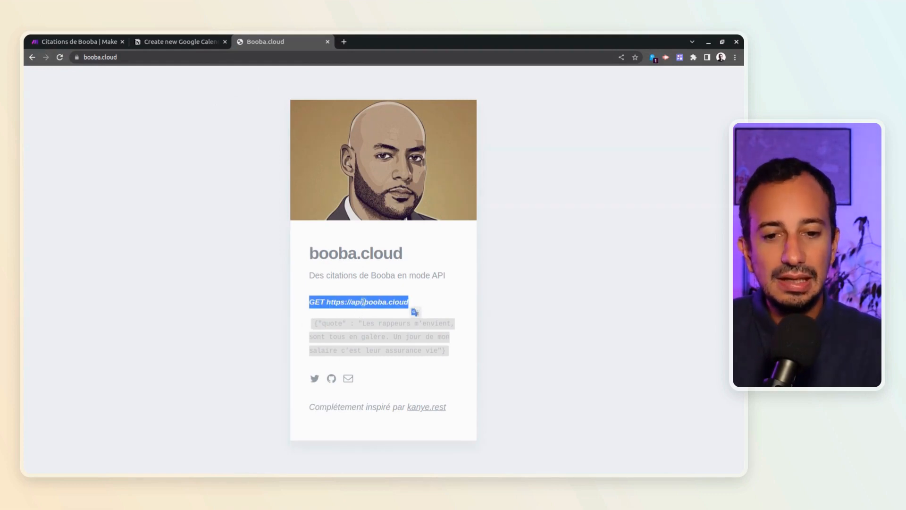
Check the API address on booba.cloud, clear its highlight, and return to the "Citations de Booba" scenario in Make.
left_click(412, 310)
left_click_drag(321, 301, 350, 310)
left_click(355, 300)
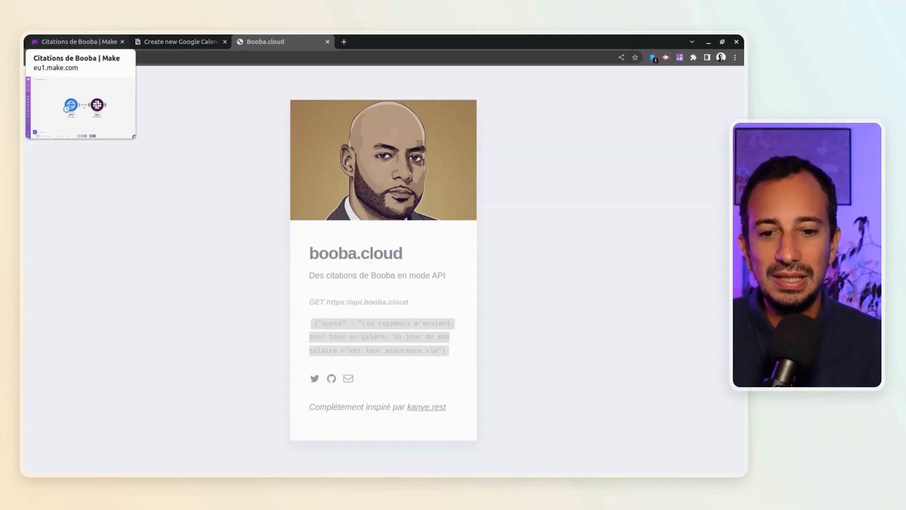
left_click(77, 41)
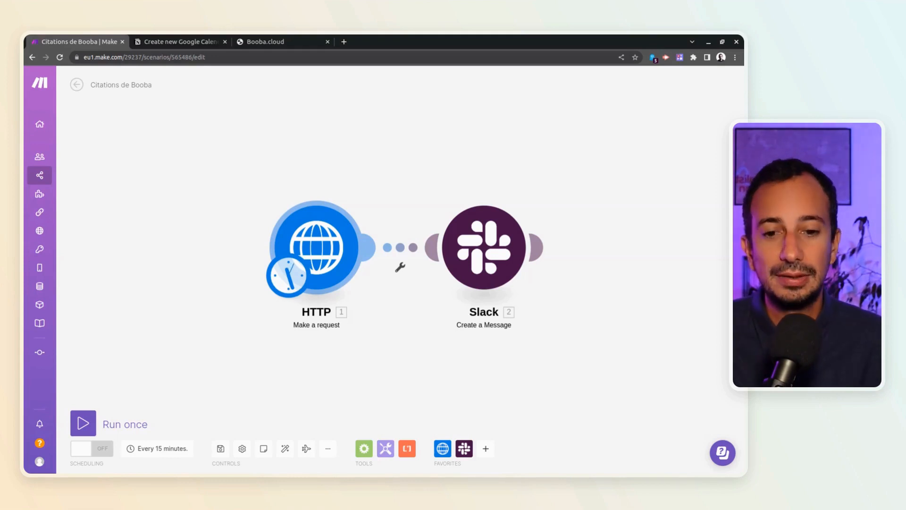
Try the "Every day" run option in the scenario's schedule setting and discard the change.
left_click(329, 245)
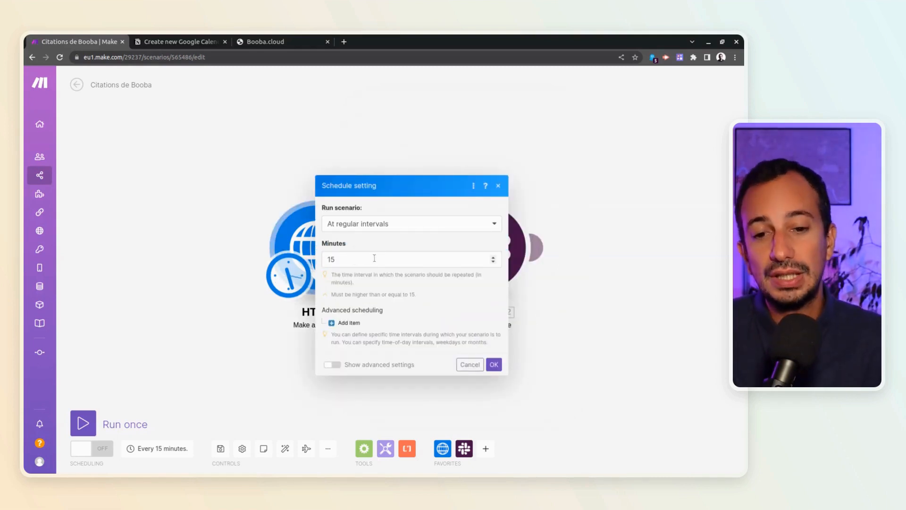
left_click(392, 228)
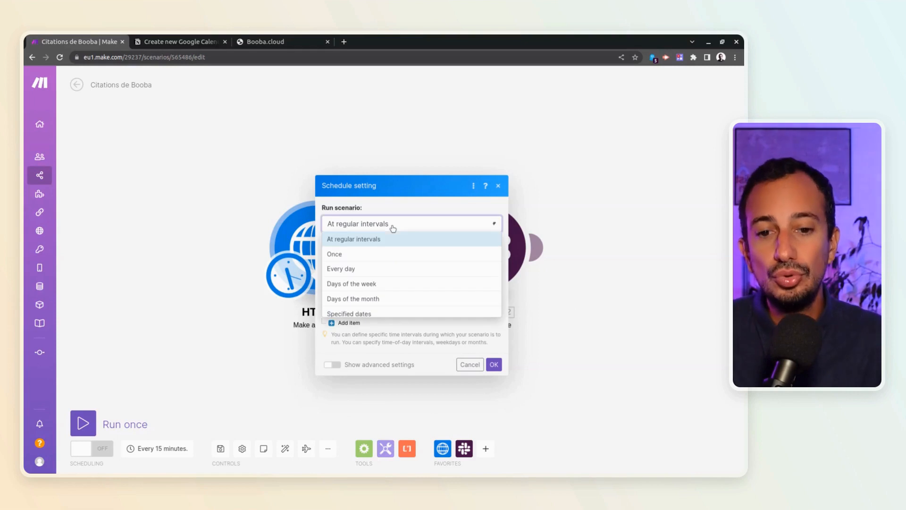
left_click(357, 269)
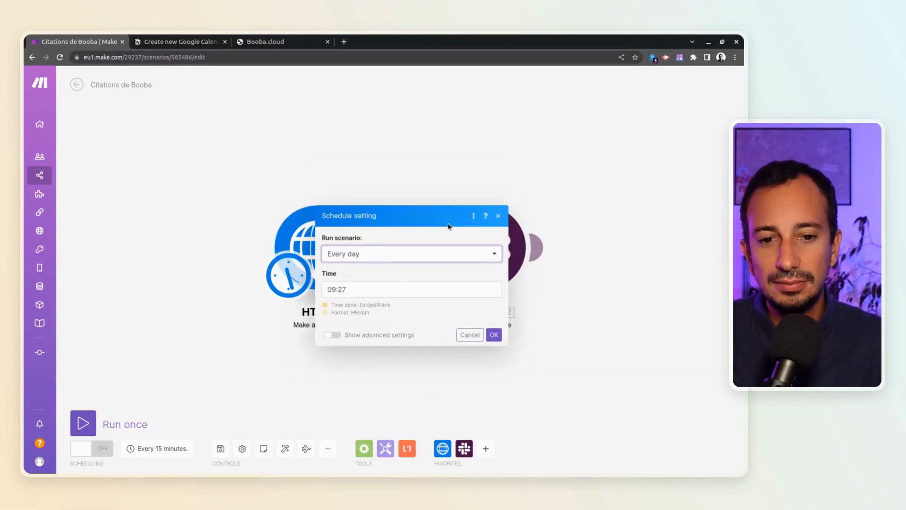
left_click(498, 216)
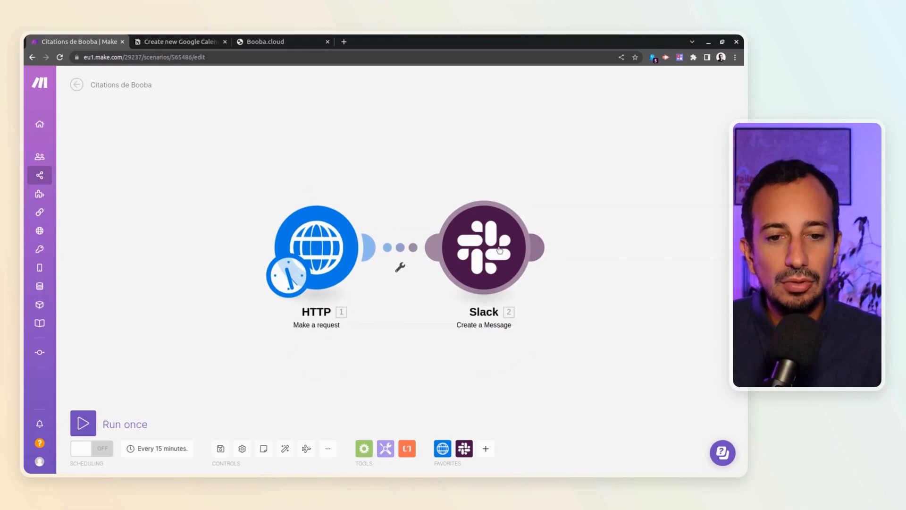
Review the Slack module's channel and message text settings, and run the scenario once.
left_click(500, 250)
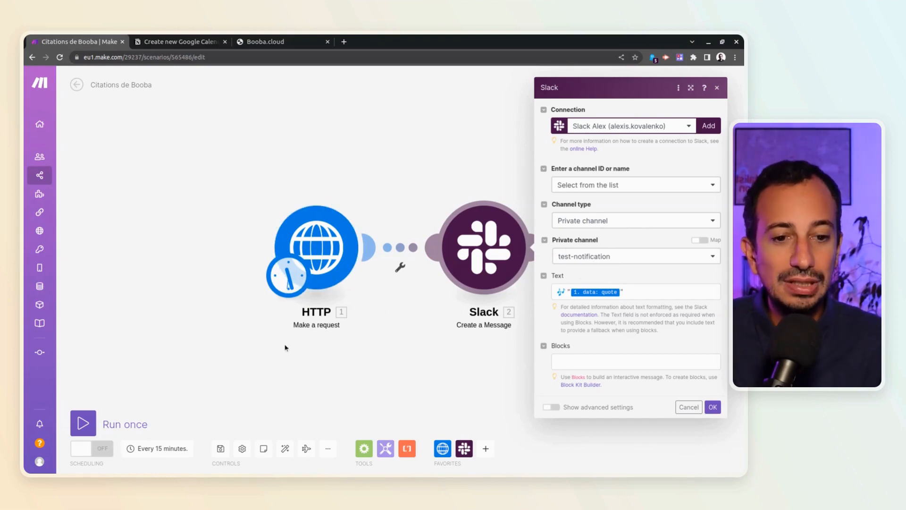
left_click(229, 332)
left_click(84, 419)
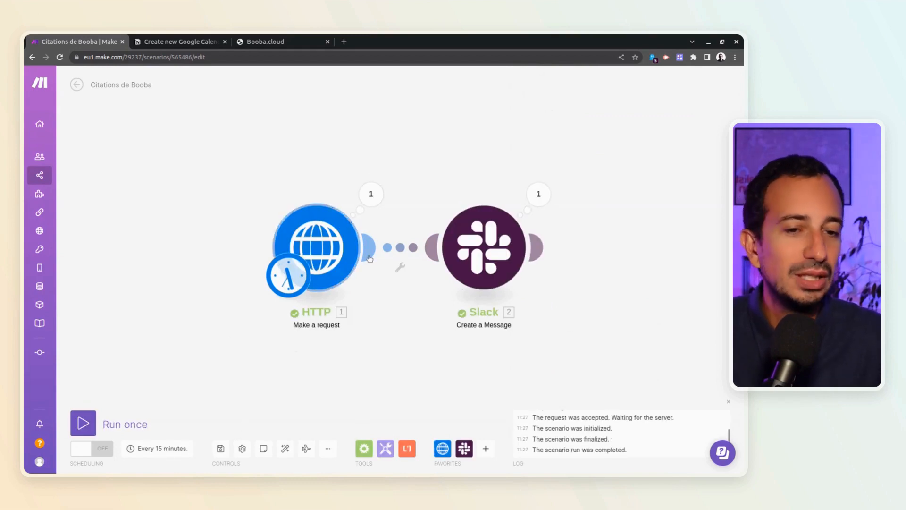
Inspect the run's HTTP output, including the Data collection's quote, and the Slack module's input and output bundles.
left_click(371, 194)
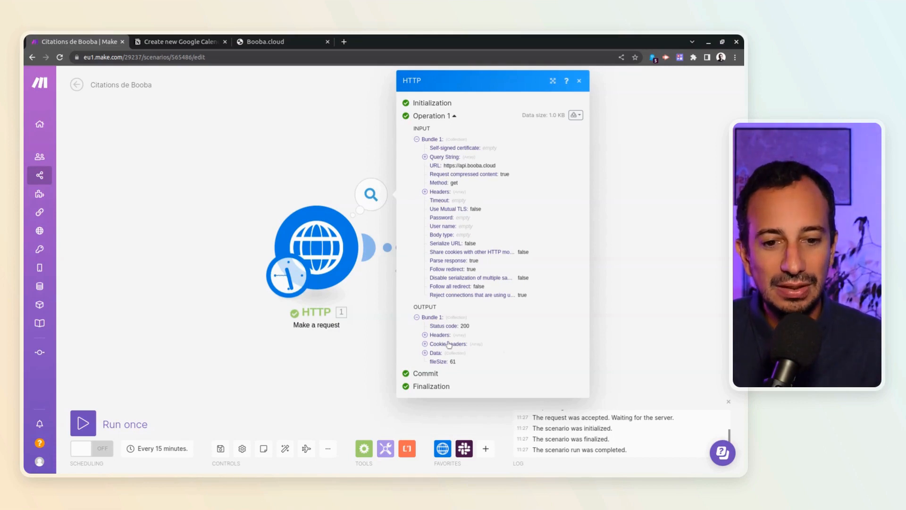
left_click(425, 353)
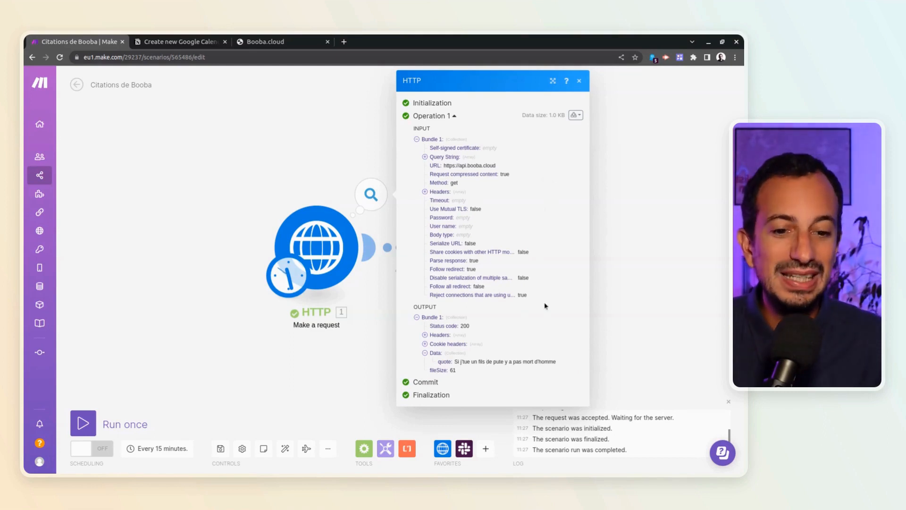
left_click(579, 82)
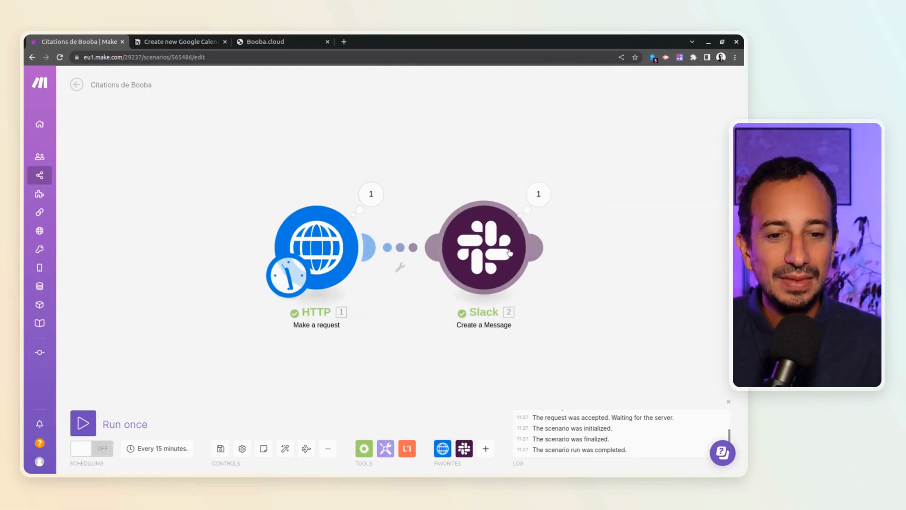
left_click(538, 194)
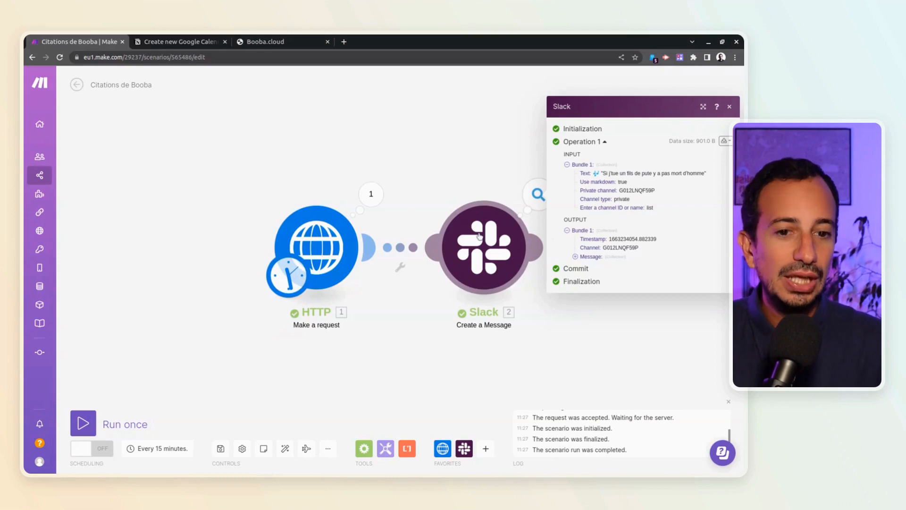
left_click(371, 194)
left_click(277, 175)
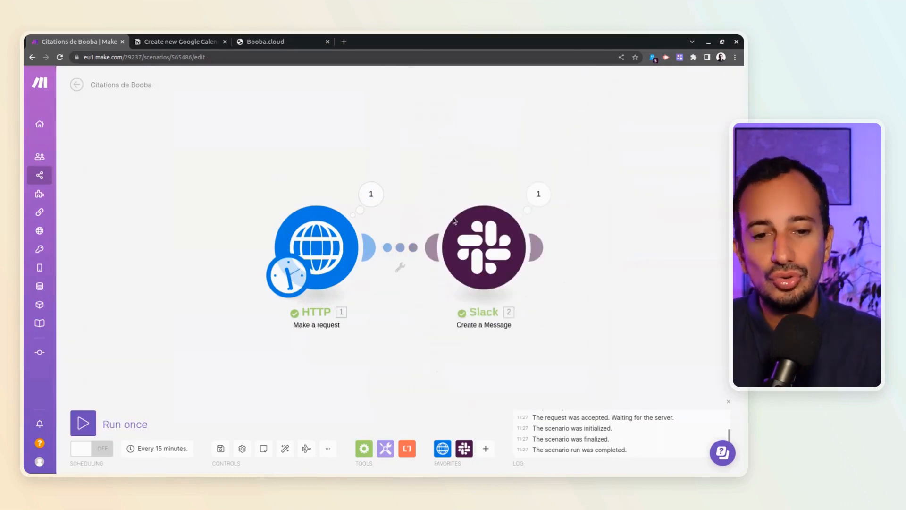
Look at the booba.cloud page again and return to the scenario editor.
mouse_move(526, 238)
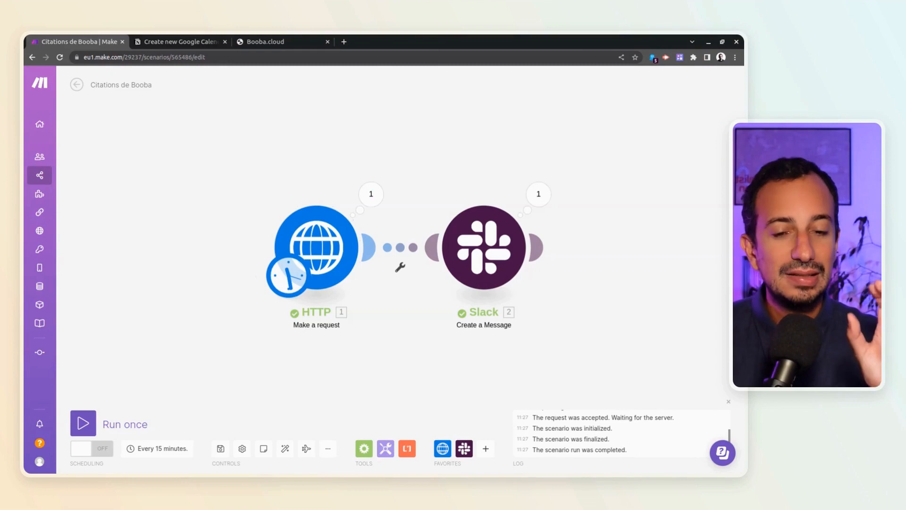
left_click(270, 43)
left_click(88, 47)
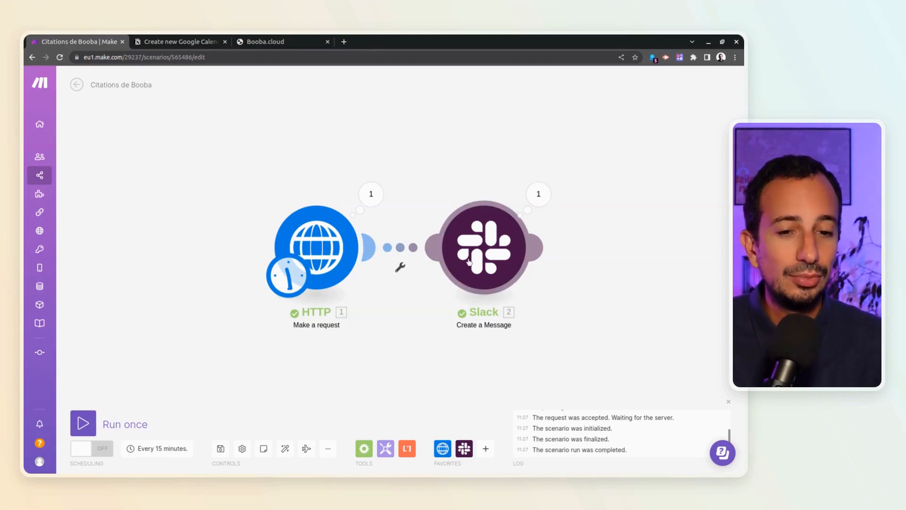
Move the Slack module farther from the HTTP module and check the options of the link between them.
left_click_drag(469, 262, 513, 264)
left_click(422, 267)
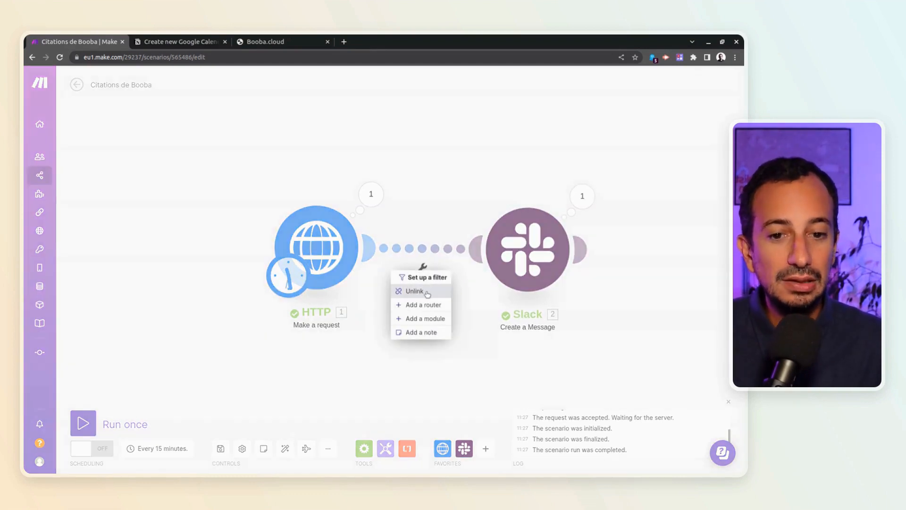
left_click(412, 251)
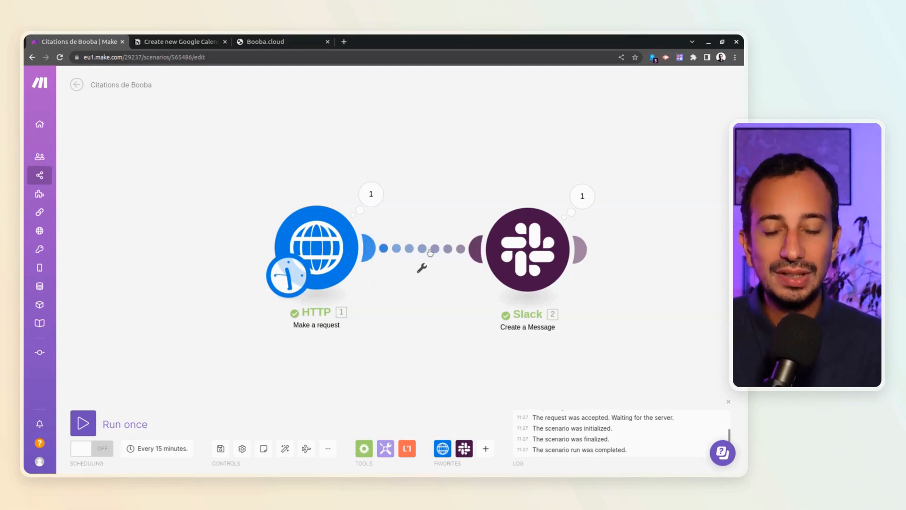
mouse_move(83, 244)
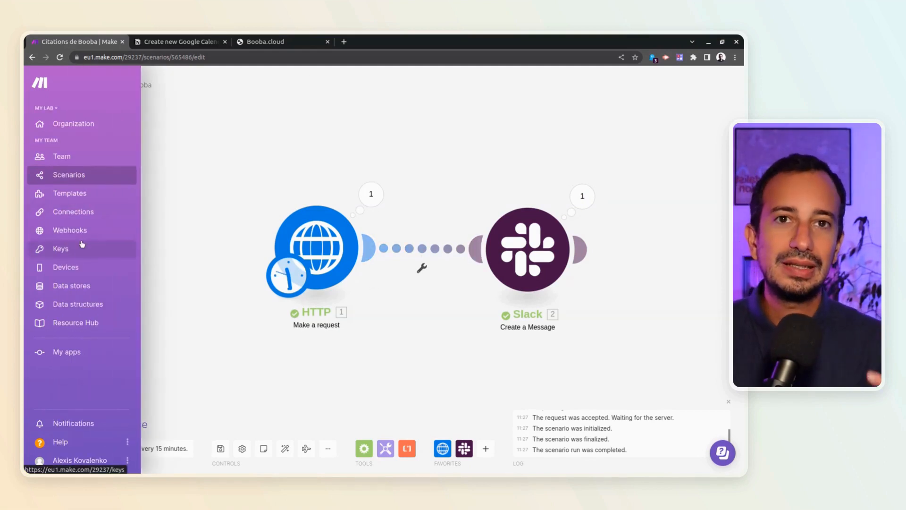